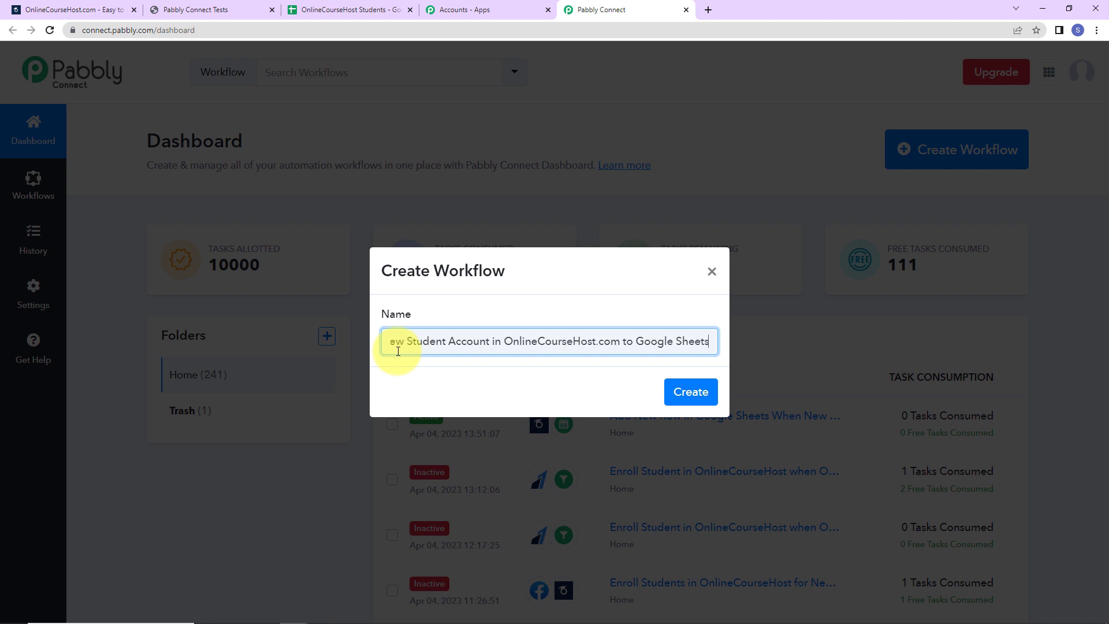
# Step: Create the newly named workflow and scroll down to its empty trigger step
pyautogui.click(709, 389)
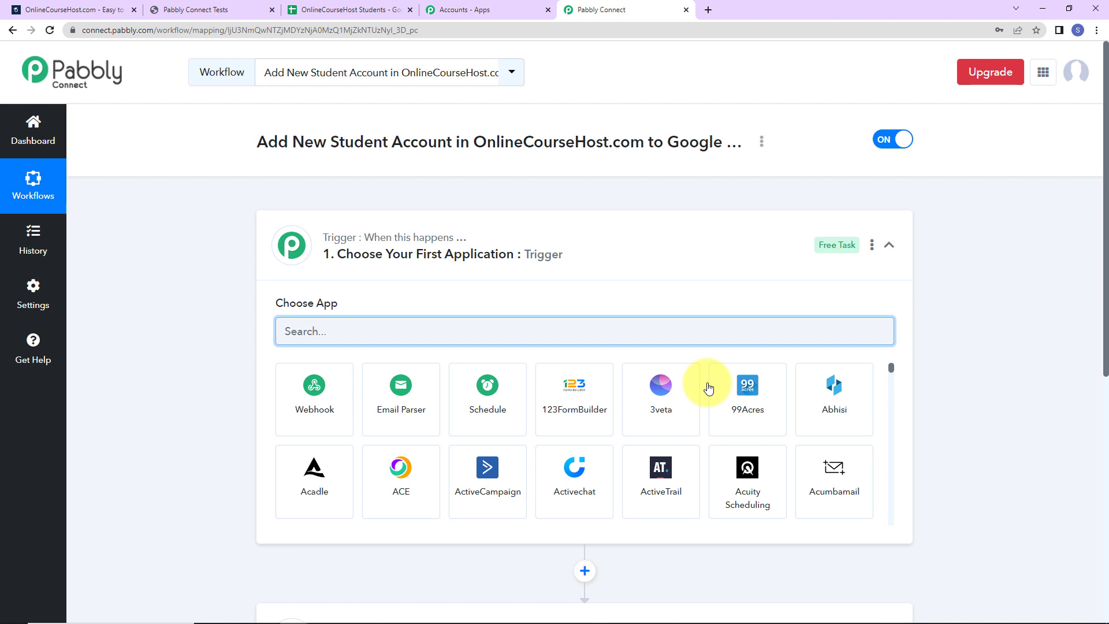
pyautogui.scroll(-2, 488, 271)
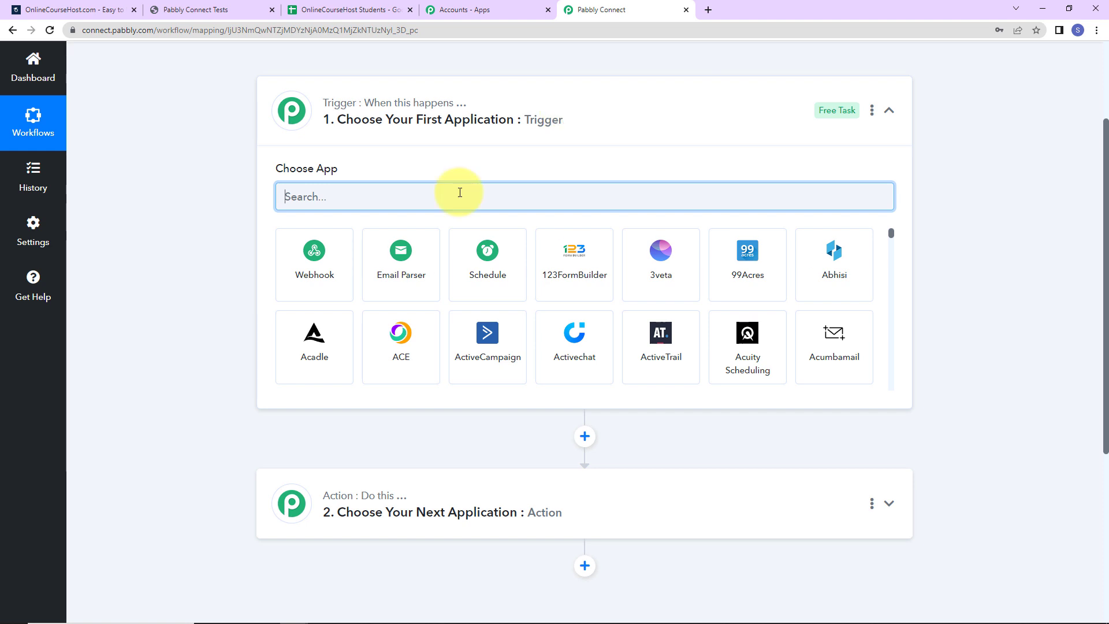
# Step: Set the trigger to OnlineCourseHost.com's New Student Account event and start connecting the account
pyautogui.write('o')
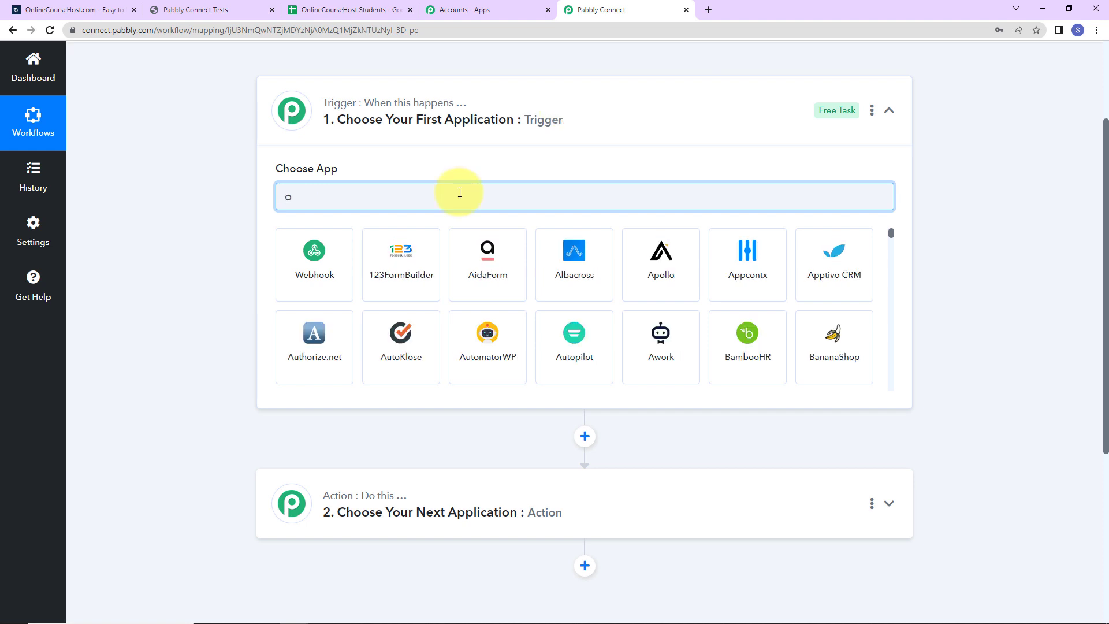
pyautogui.write('nlin')
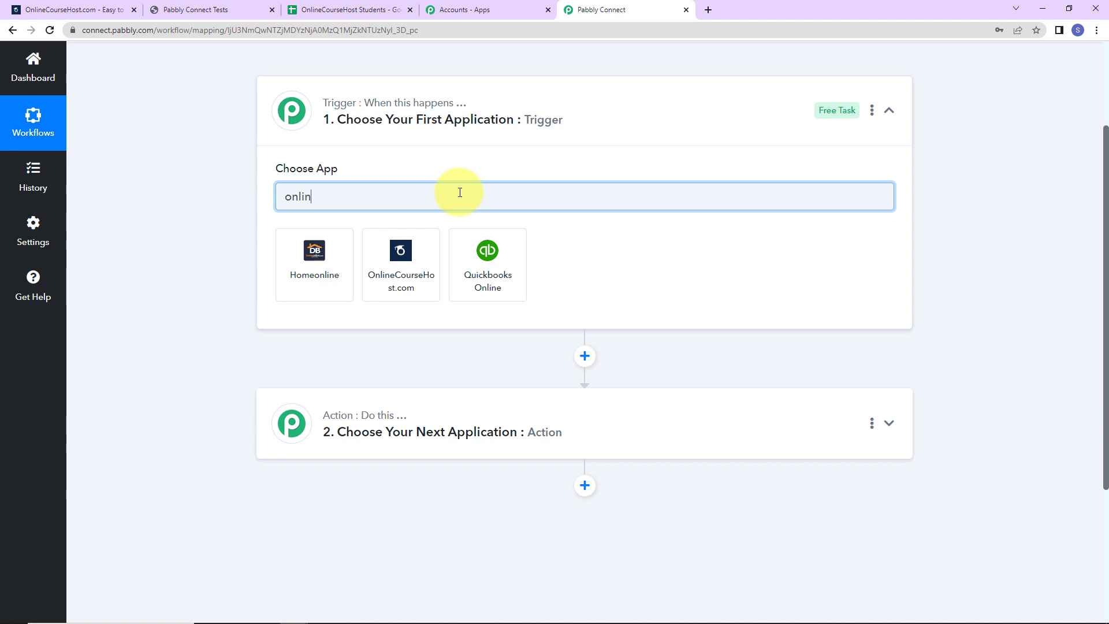
pyautogui.click(415, 272)
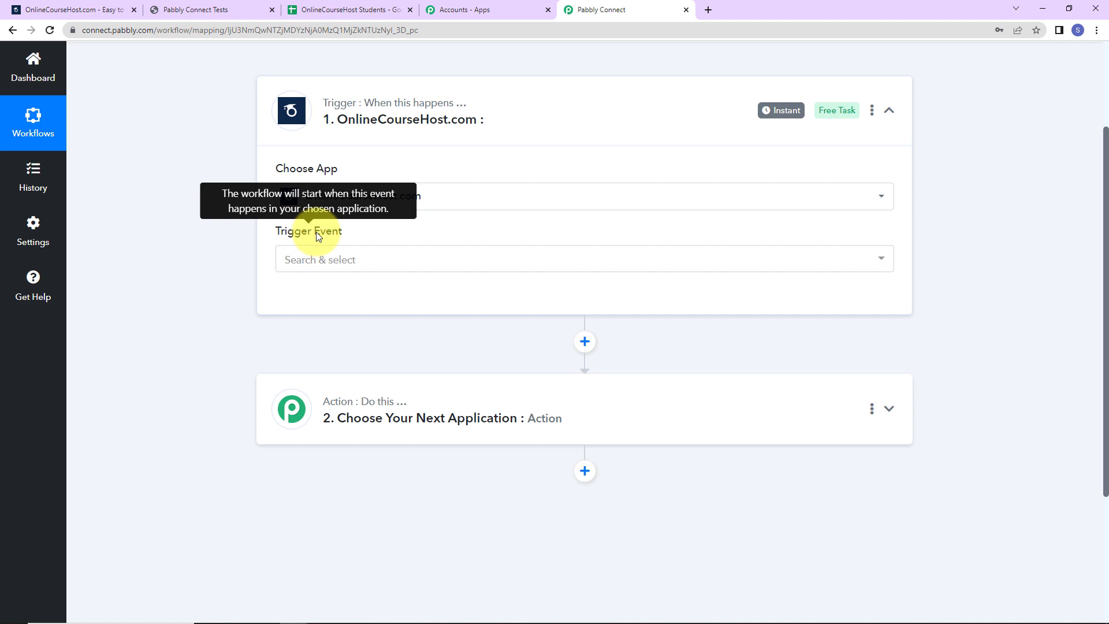
pyautogui.click(319, 263)
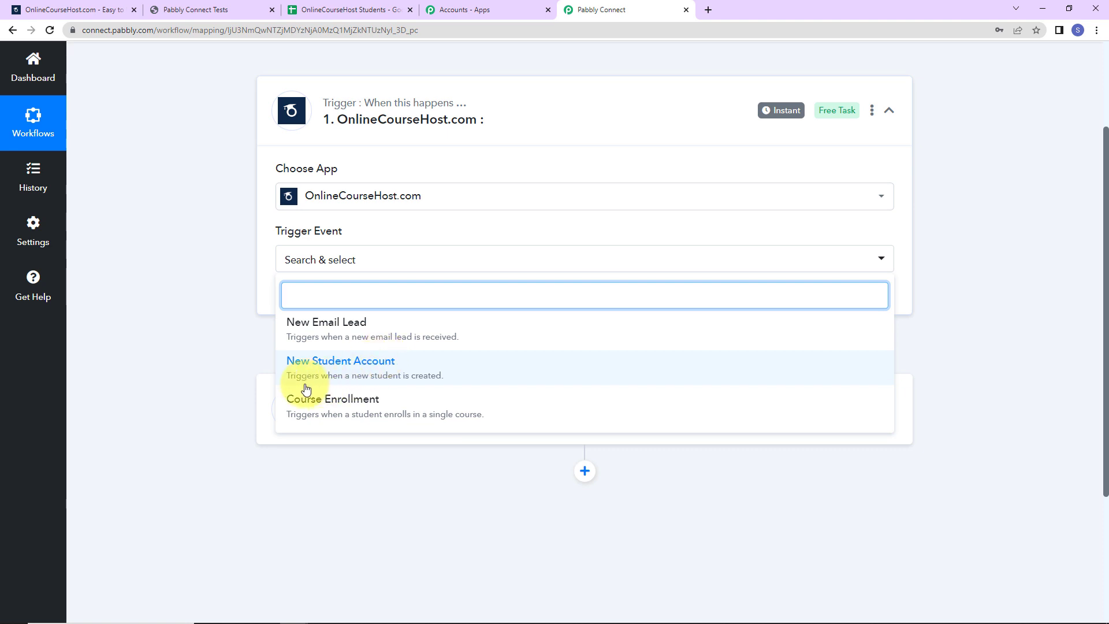
pyautogui.click(397, 376)
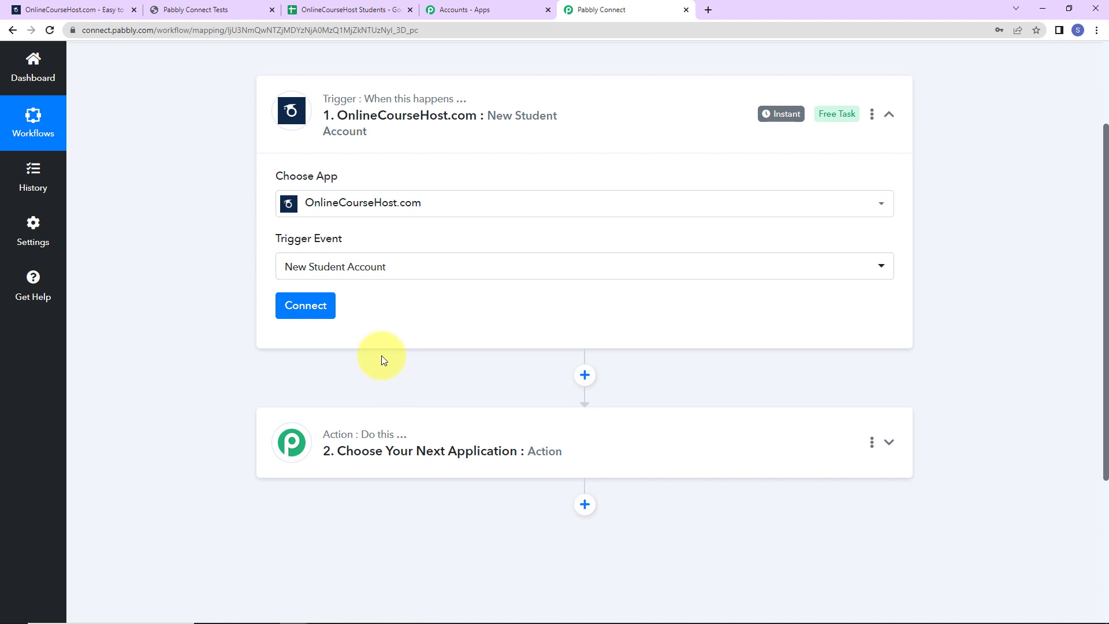
pyautogui.click(315, 312)
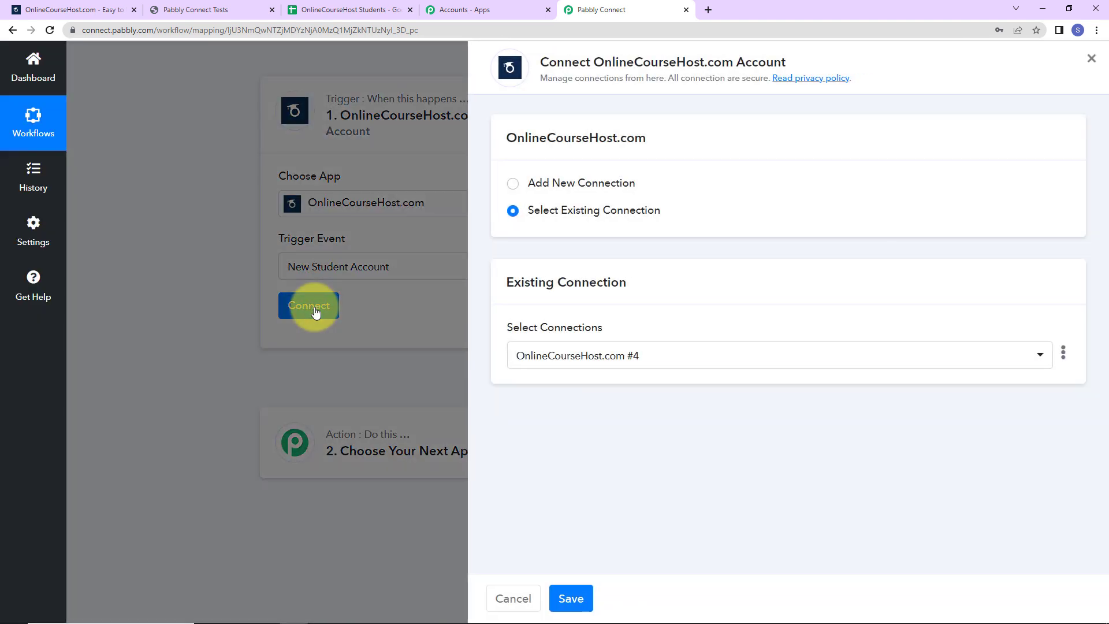
# Step: Switch to Add New Connection, named OnlineCourseHost.com #5, revealing the empty Integration Token field
pyautogui.moveTo(601, 60); pyautogui.dragTo(799, 65)
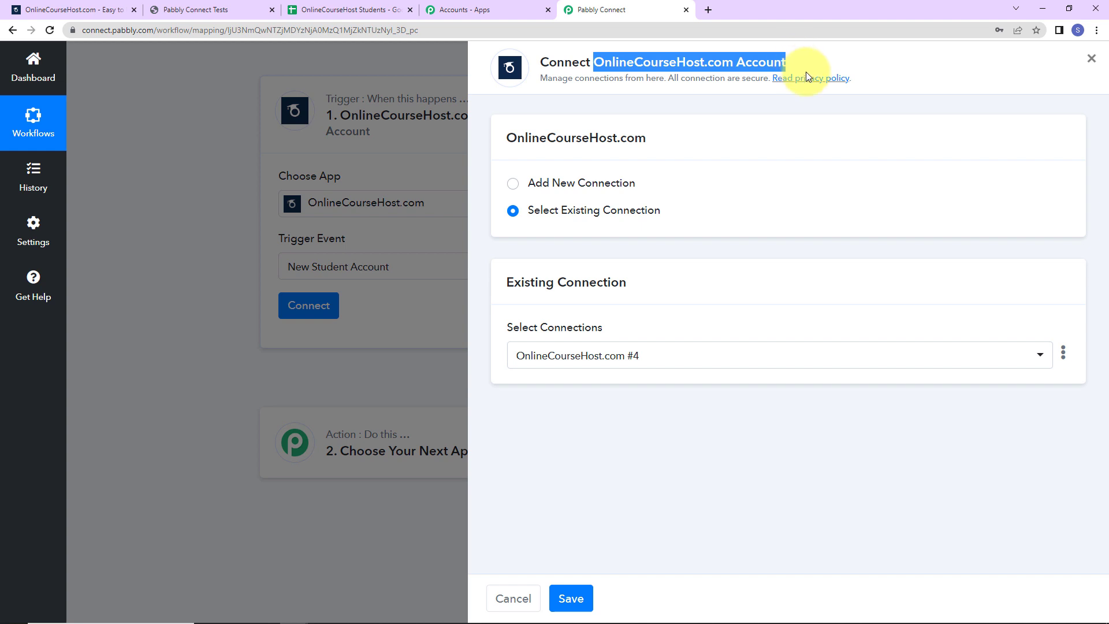
pyautogui.click(517, 185)
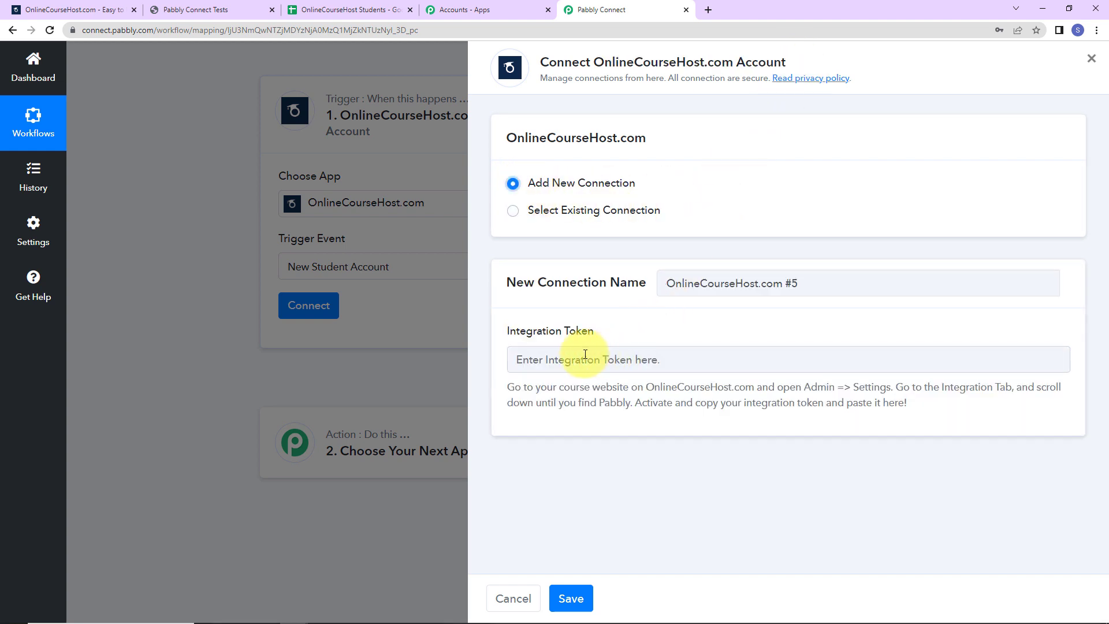
pyautogui.moveTo(504, 331); pyautogui.dragTo(600, 335)
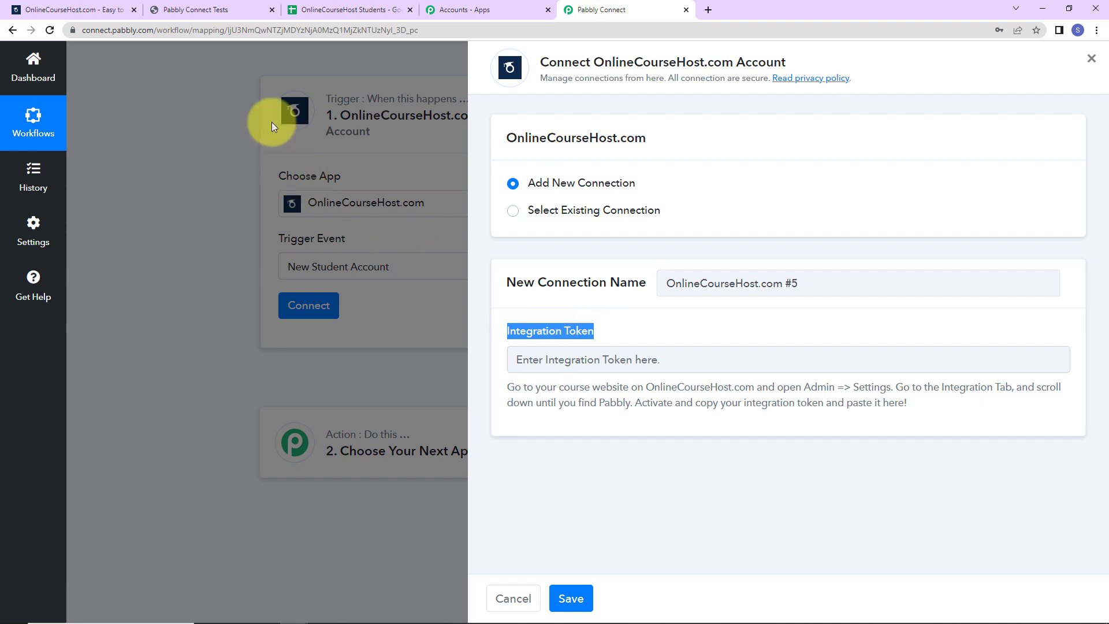
# Step: Copy the Pabbly integration token from the course site's ADMIN > Integrations settings
pyautogui.click(247, 11)
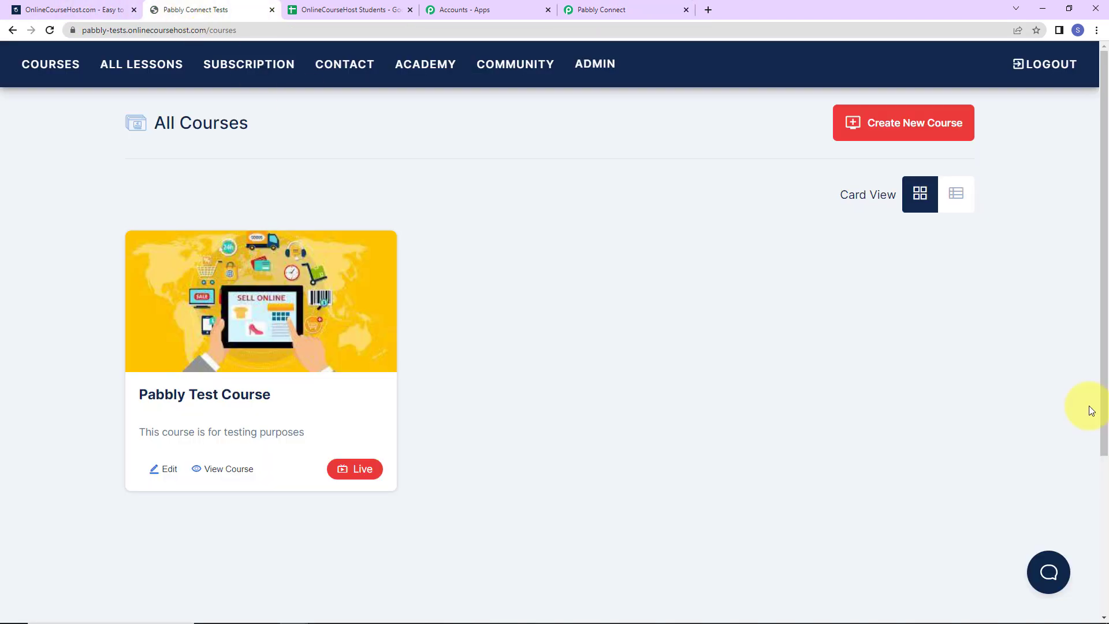
pyautogui.click(588, 66)
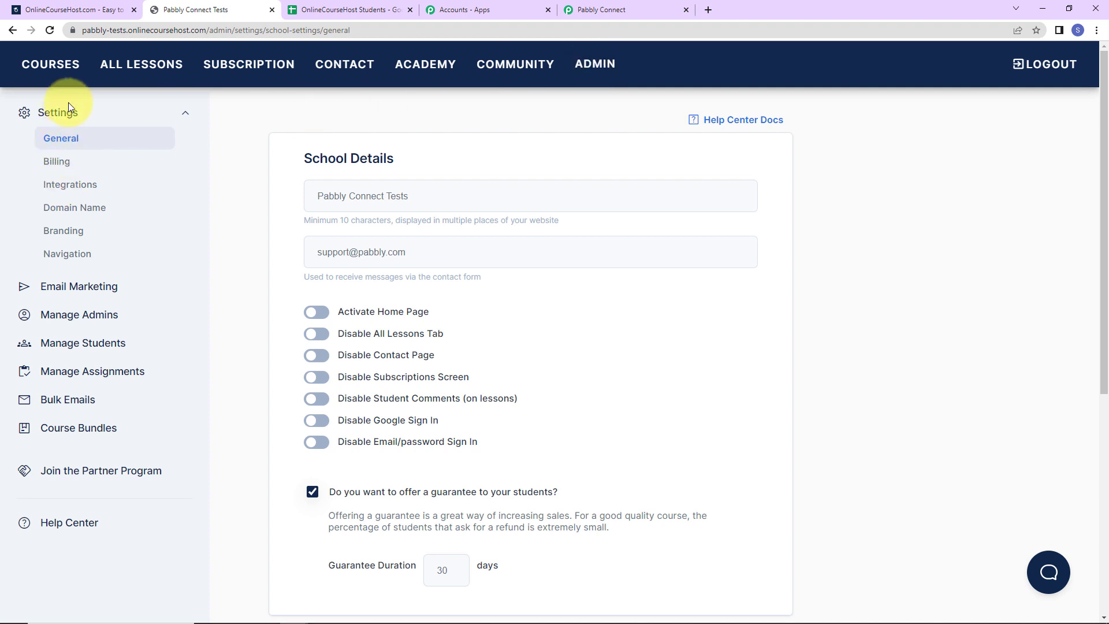
pyautogui.click(63, 191)
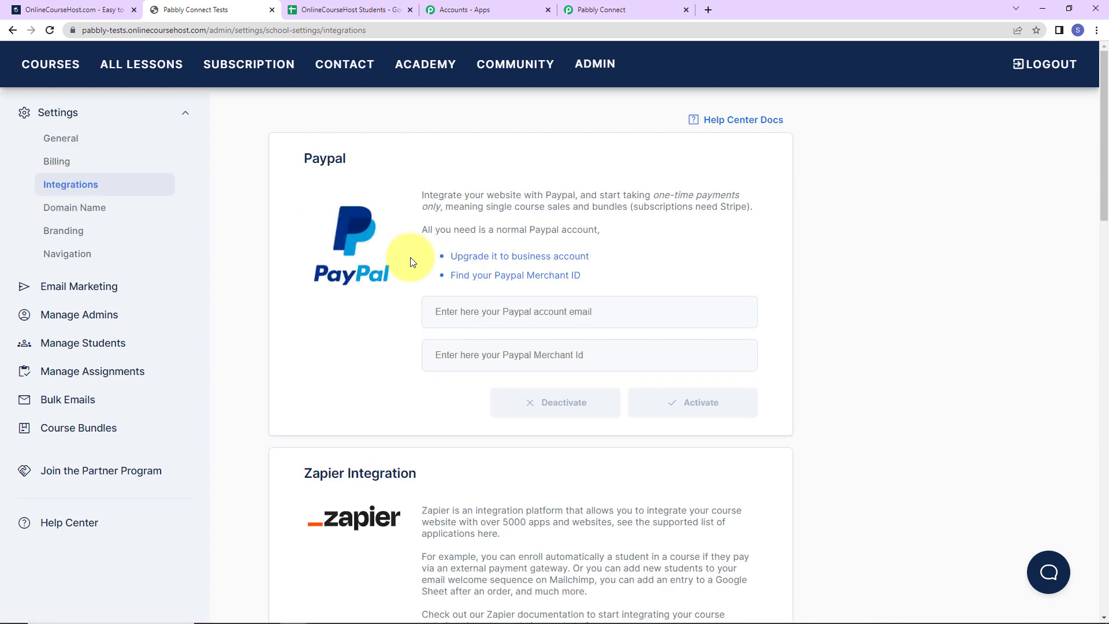
pyautogui.scroll(-5, 404, 257)
pyautogui.scroll(-5, 413, 260)
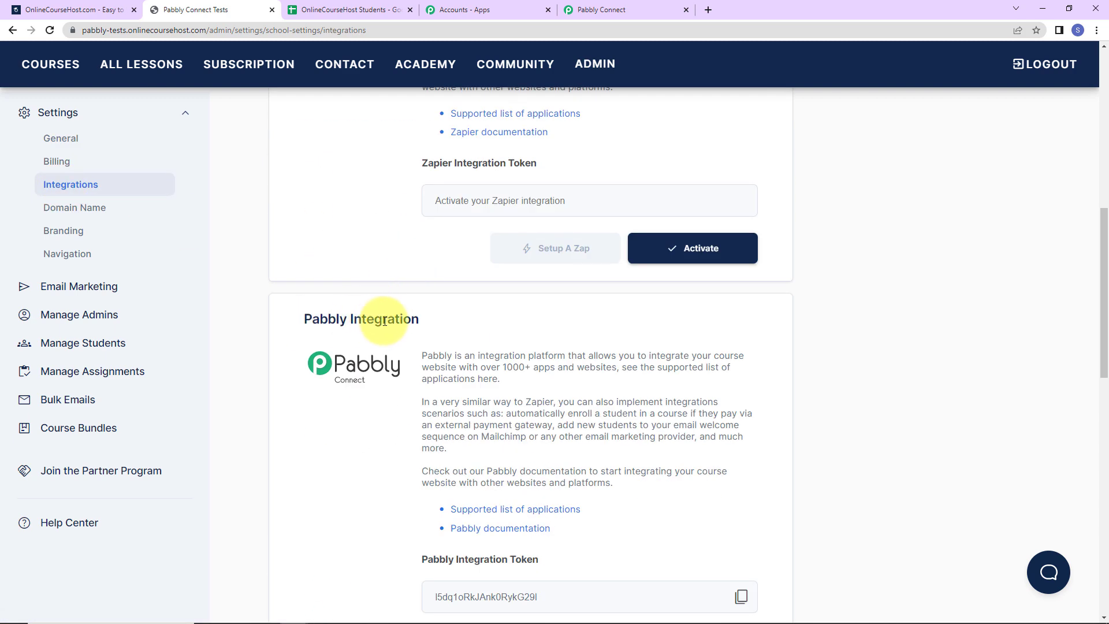
pyautogui.scroll(-1, 387, 340)
pyautogui.scroll(-2, 387, 341)
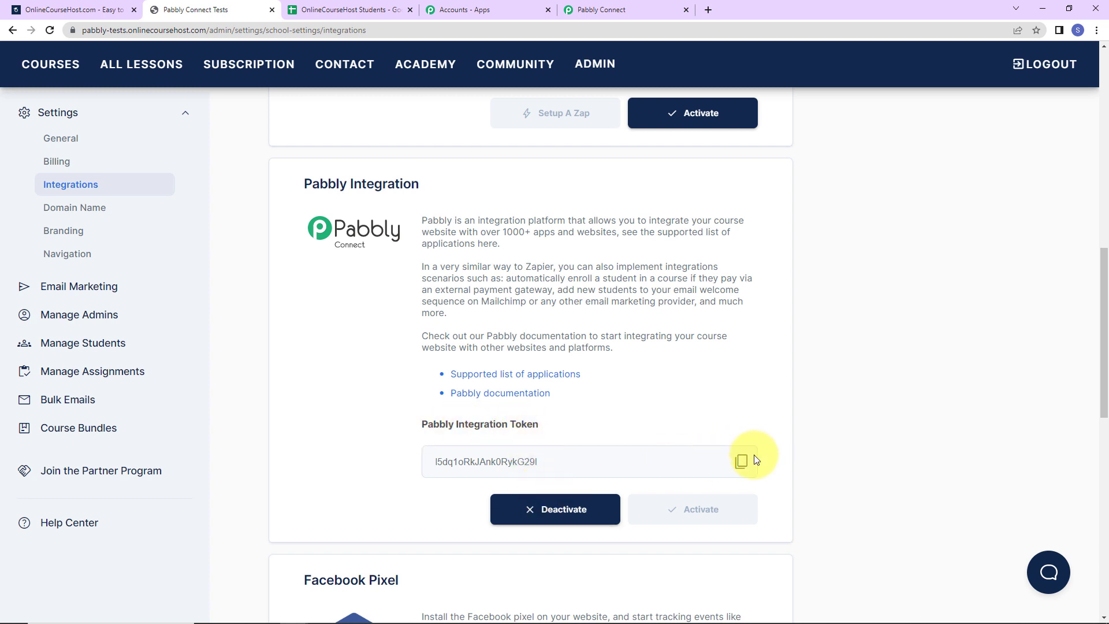
pyautogui.click(739, 461)
# Step: Paste the copied token into the Integration Token field and save the OnlineCourseHost.com connection
pyautogui.click(595, 14)
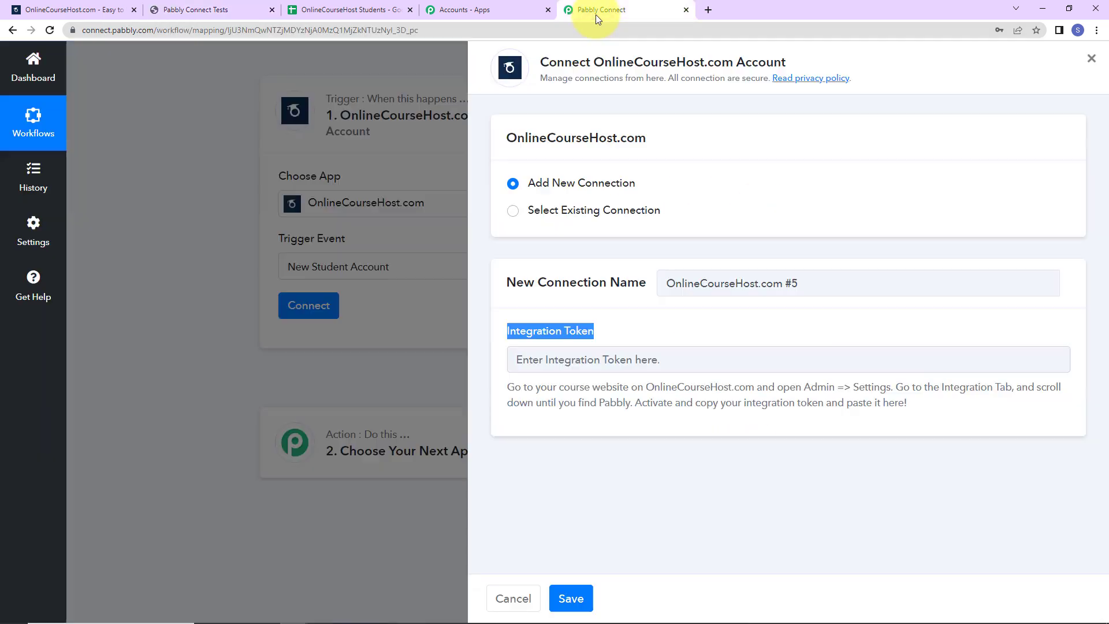
pyautogui.click(547, 365)
pyautogui.hotkey('ctrl', 'v')
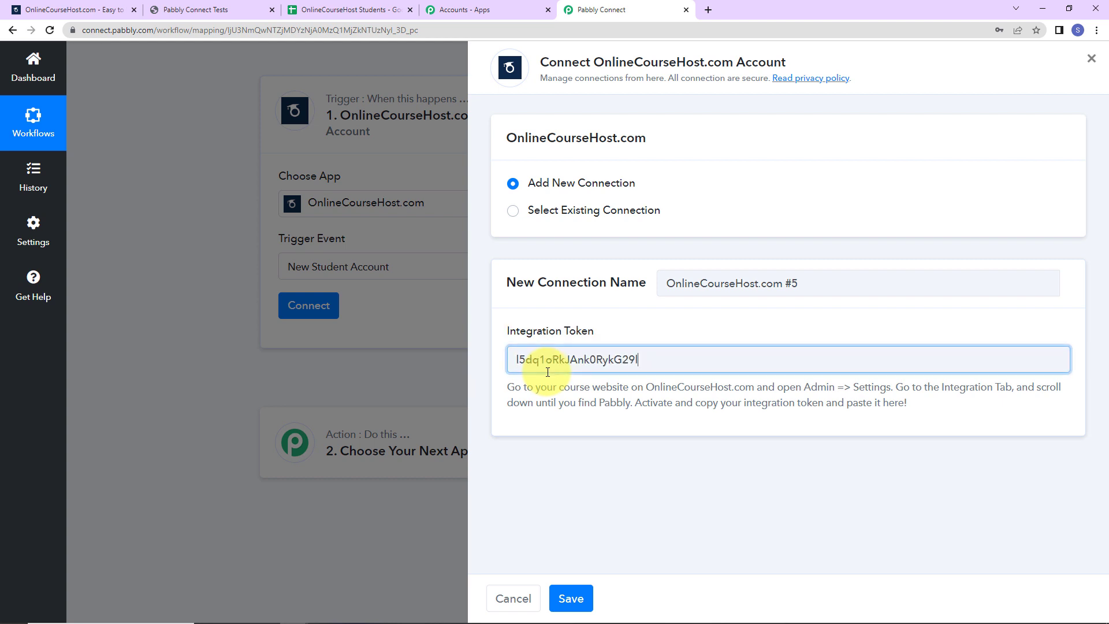
pyautogui.click(571, 598)
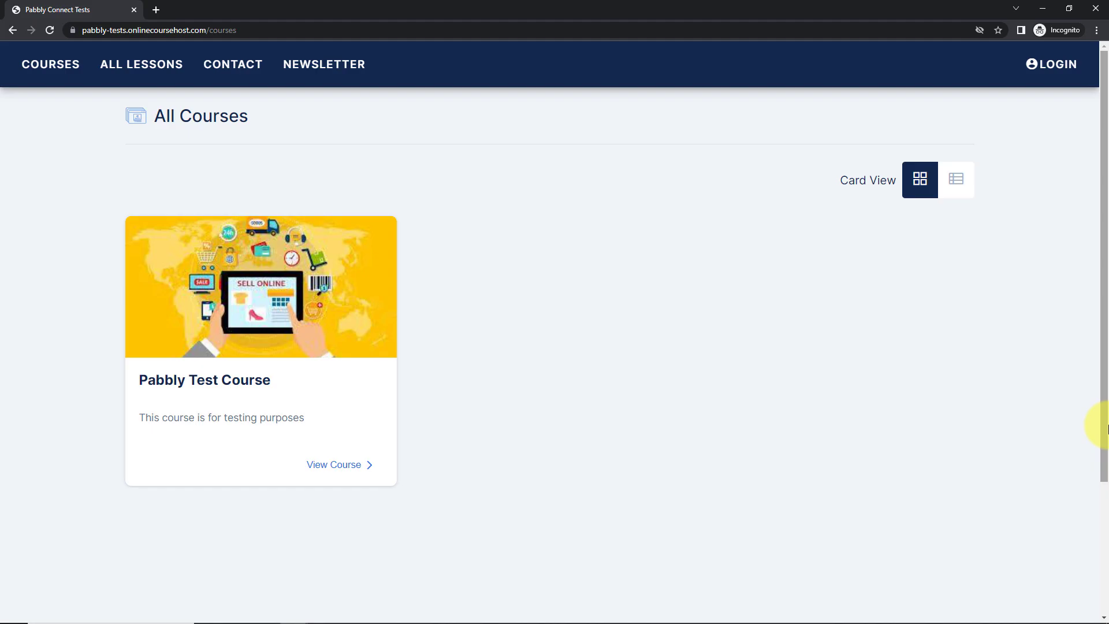
# Step: Register a new student account with an email, password and confirmation, then return to the workflow window
pyautogui.click(1054, 64)
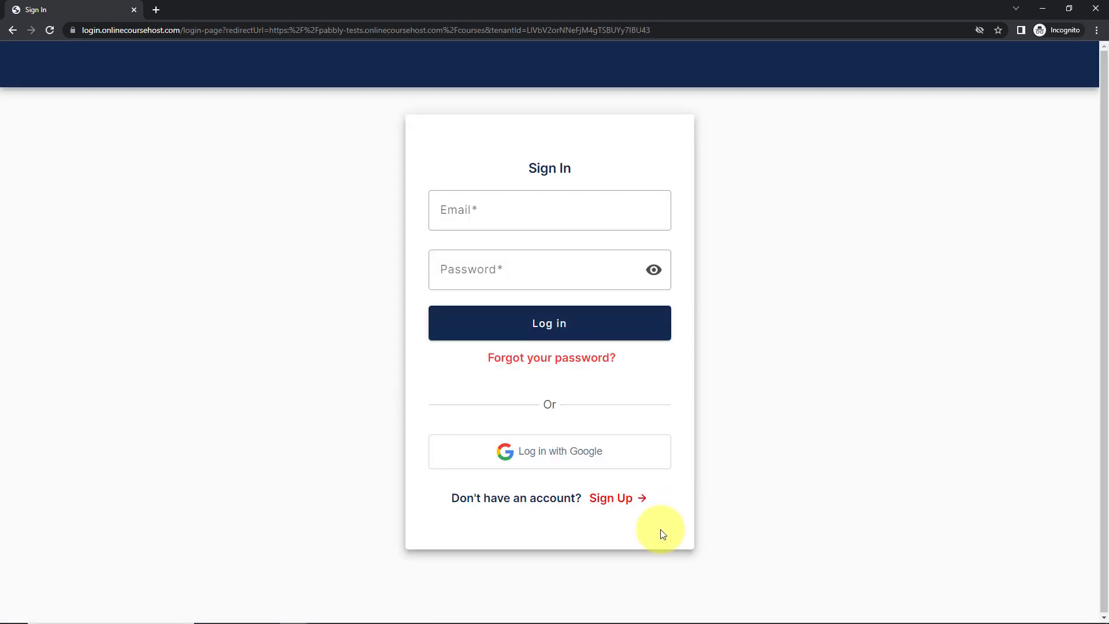
pyautogui.click(617, 499)
pyautogui.click(535, 185)
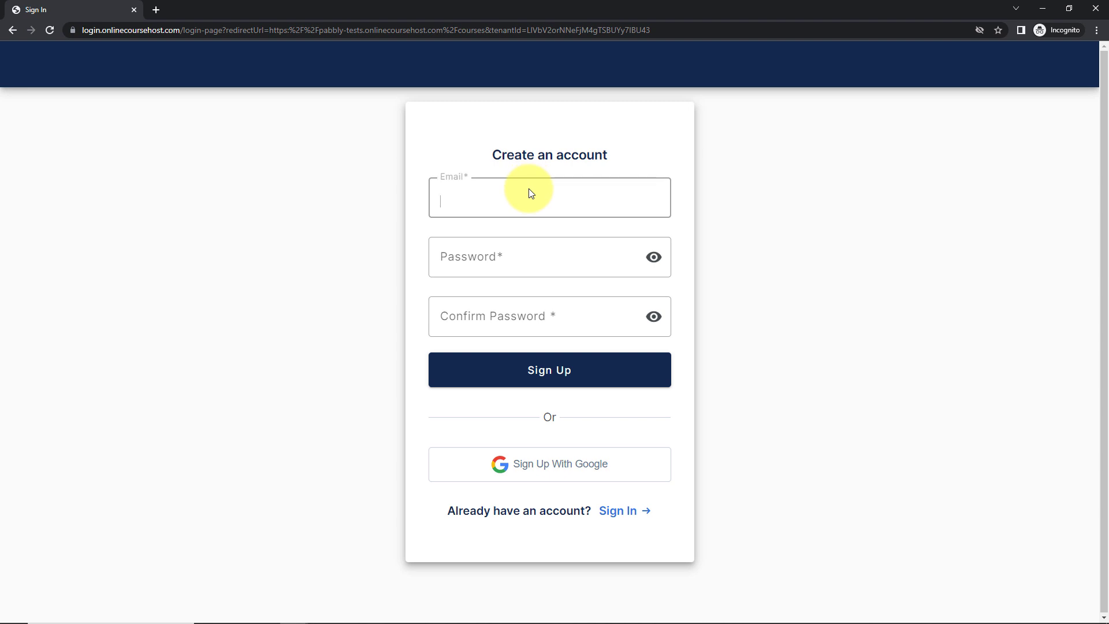
pyautogui.press('Tab')
pyautogui.write('pabblytuts12')
pyautogui.press('Tab')
pyautogui.write('pabblytuts12')
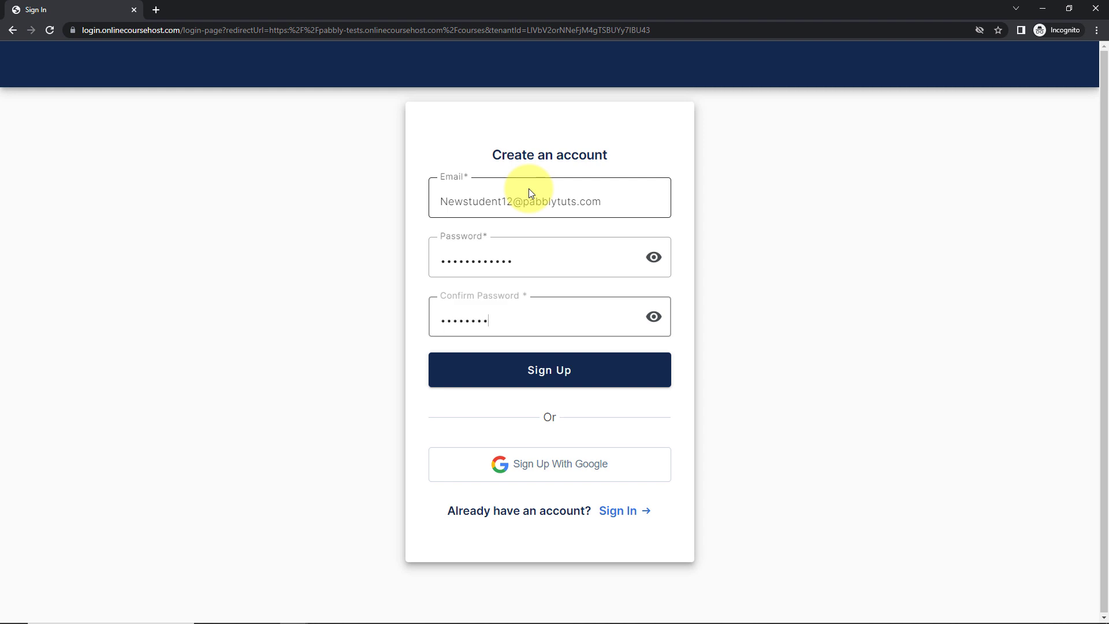
pyautogui.click(495, 382)
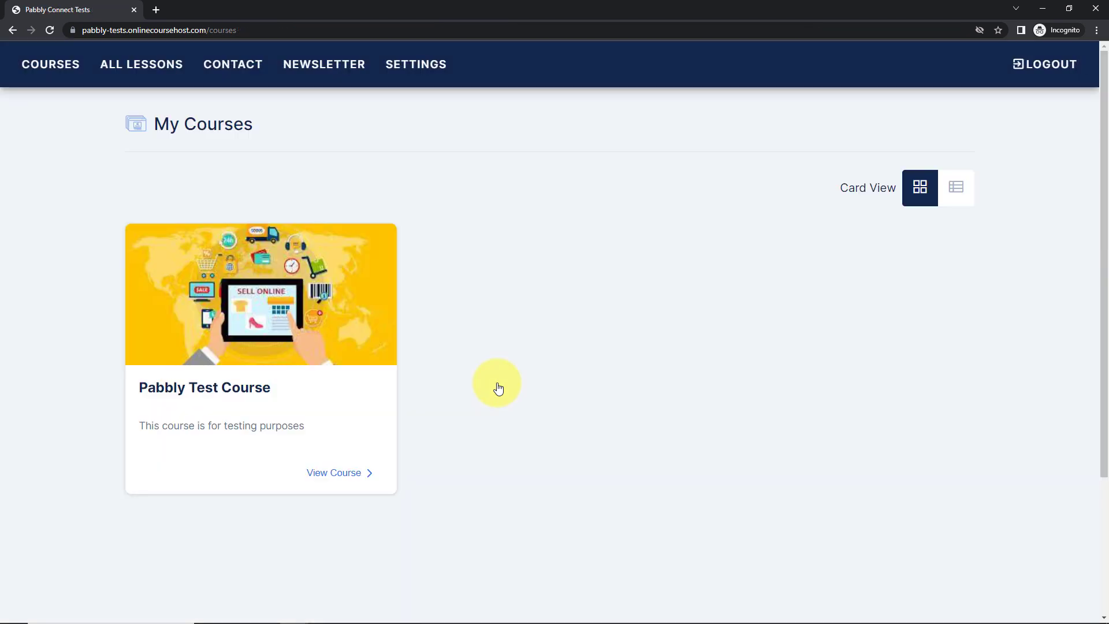
pyautogui.hotkey('alt', 'Tab')
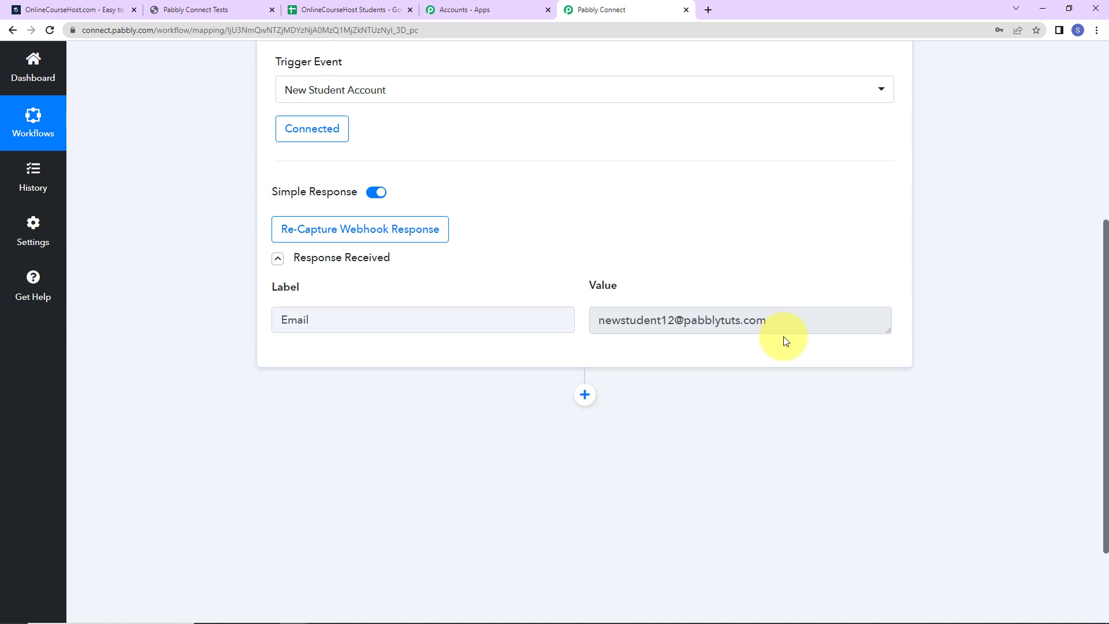
# Step: Add a Date/Time Formatter action step with the Current Date event and connect it
pyautogui.click(584, 397)
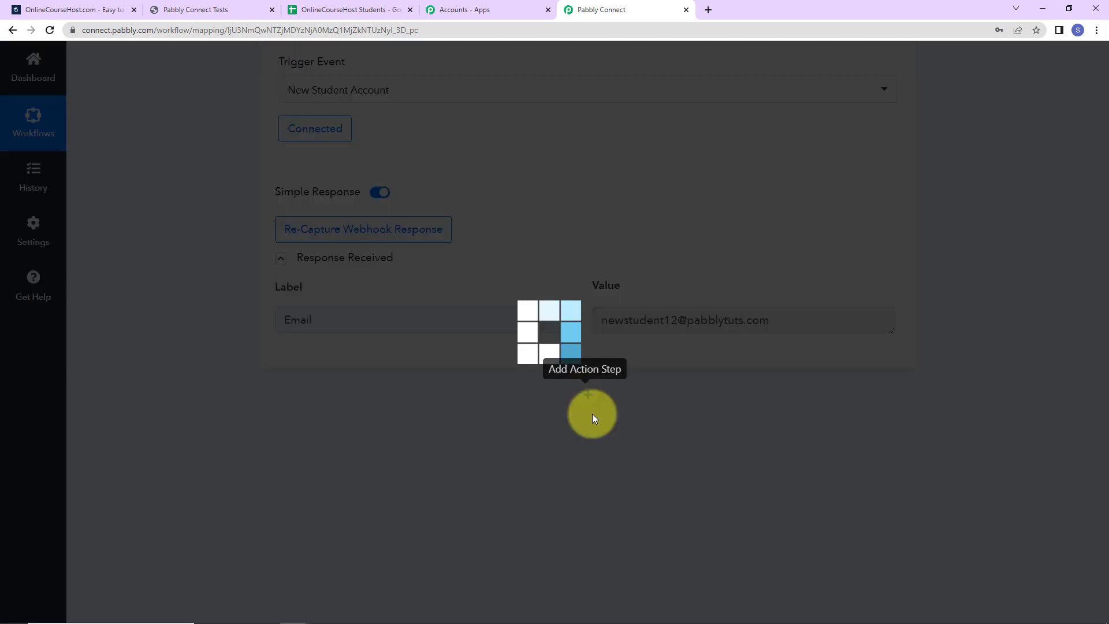
pyautogui.scroll(-5, 645, 401)
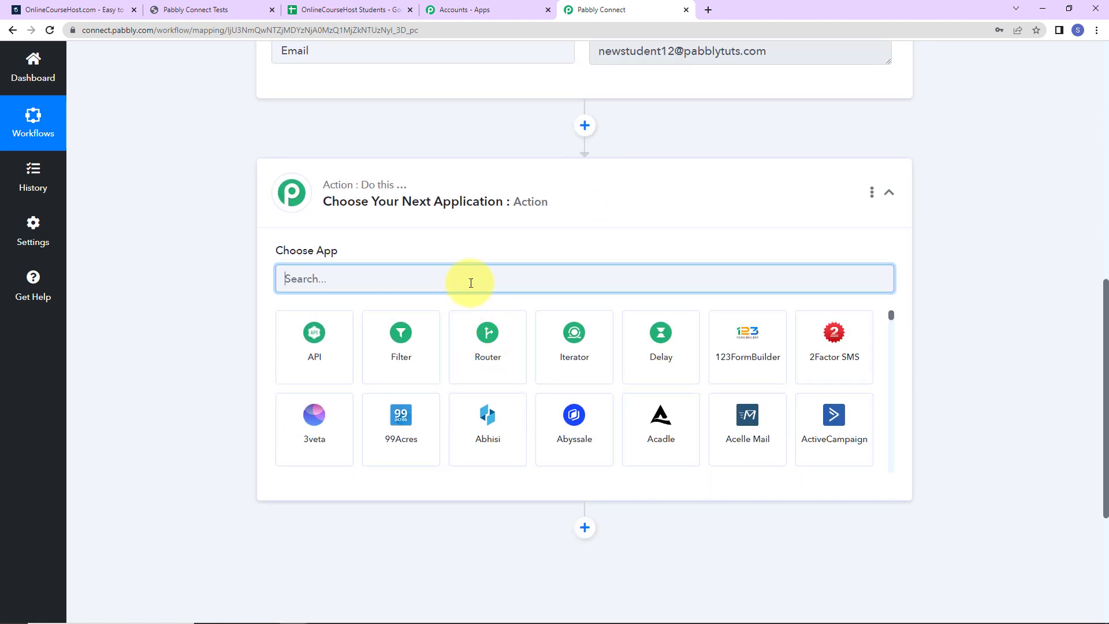
pyautogui.write('date')
pyautogui.click(318, 334)
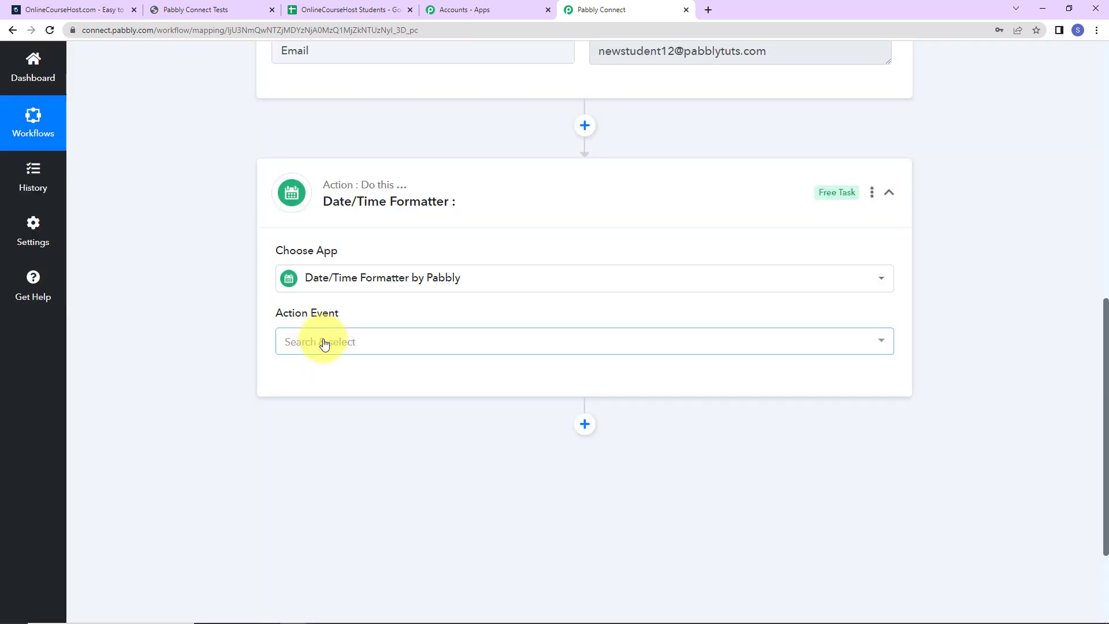
pyautogui.click(322, 342)
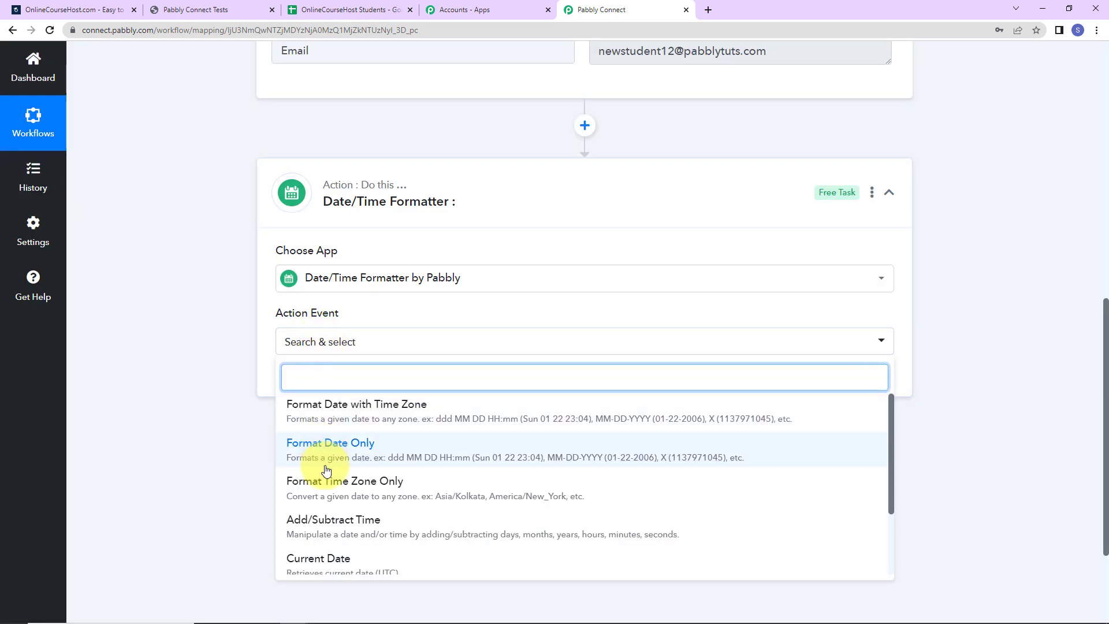
pyautogui.click(324, 558)
pyautogui.click(313, 385)
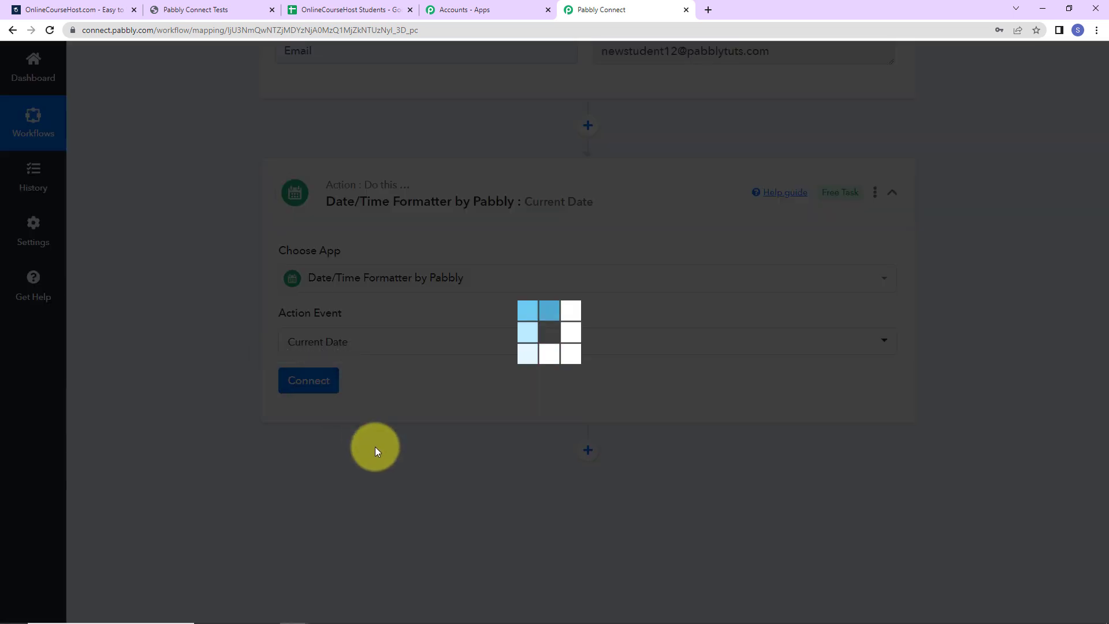
# Step: Set the Basic Format to DD-MM-YYYY and save the step with a test request
pyautogui.scroll(-2, 485, 446)
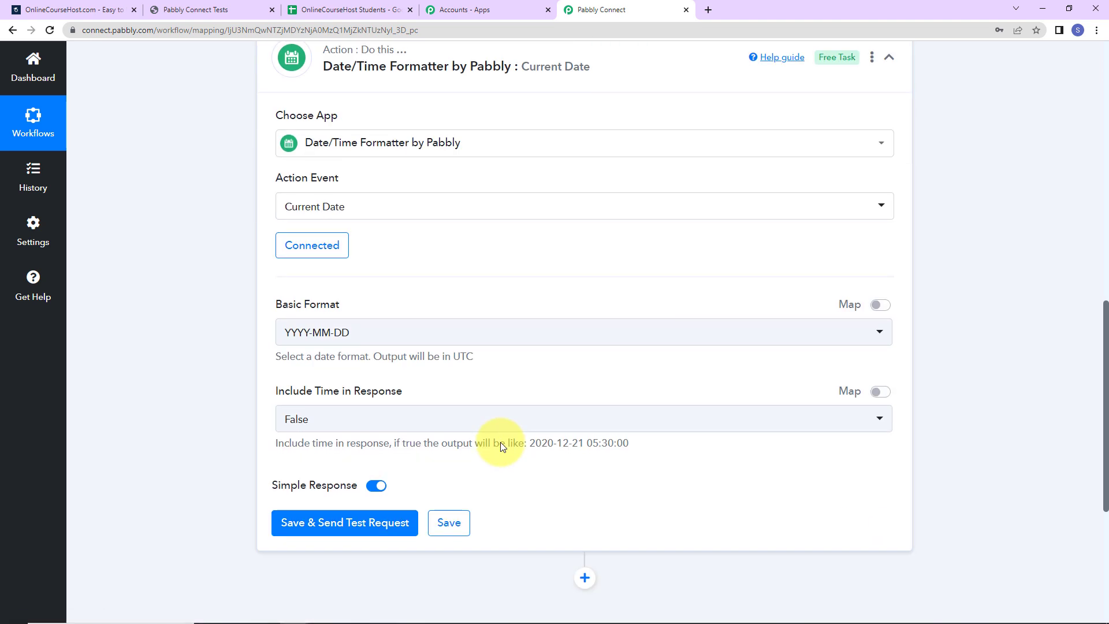
pyautogui.click(360, 340)
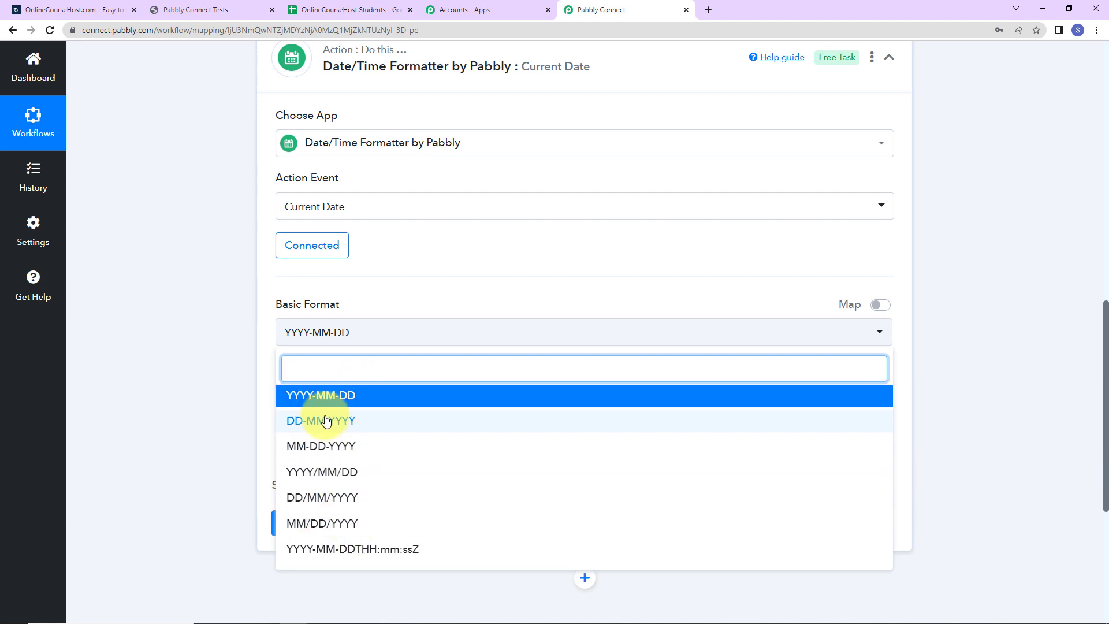
pyautogui.click(291, 425)
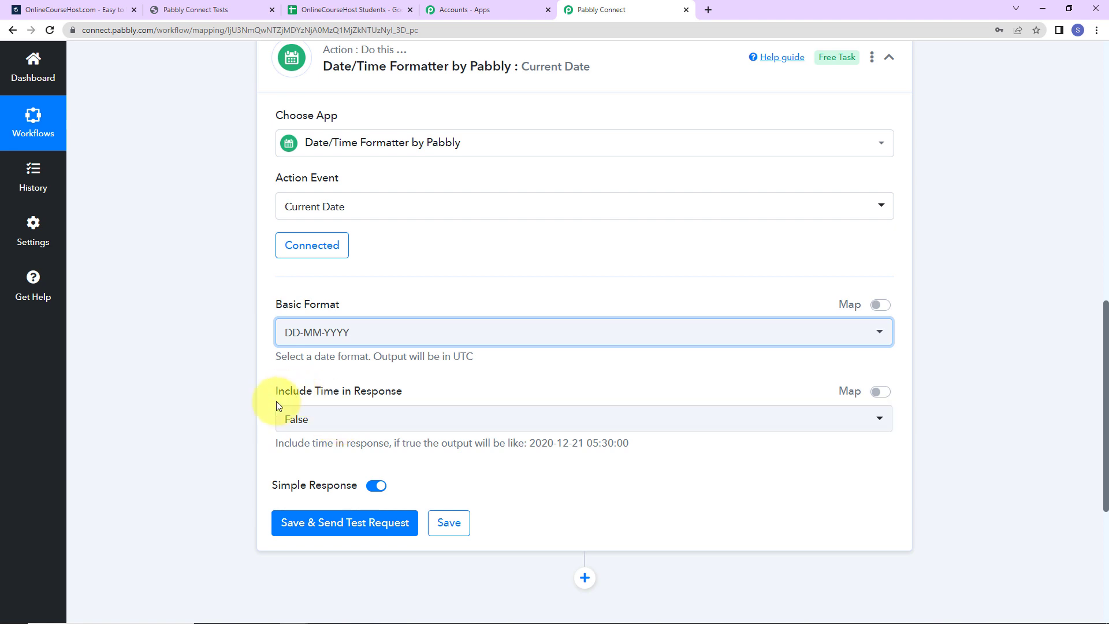
pyautogui.click(318, 524)
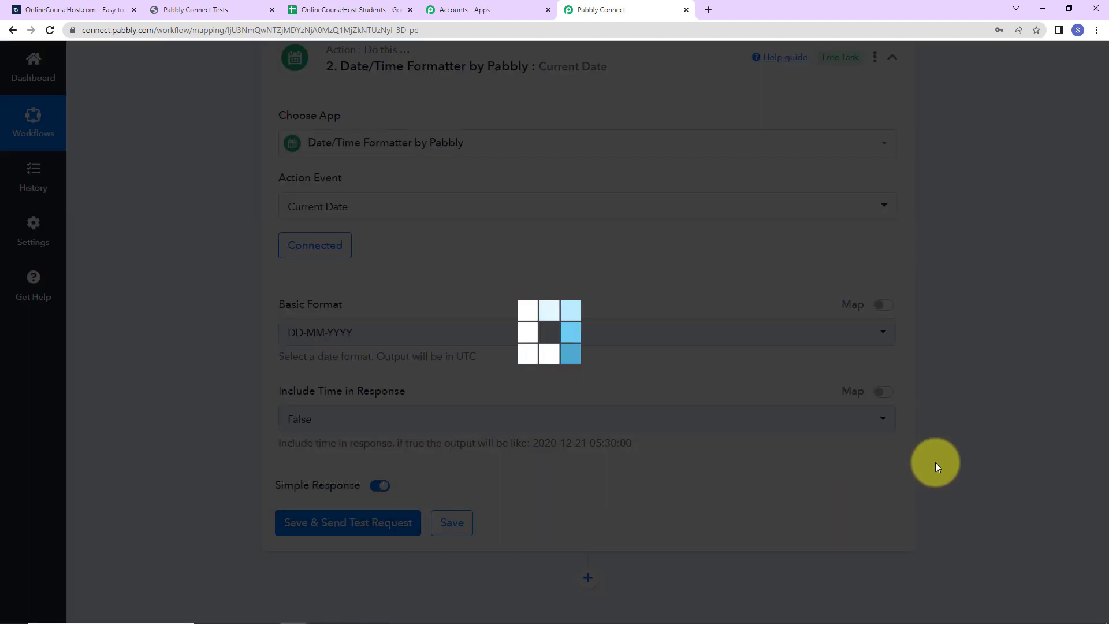
# Step: Confirm the test returned 05-04-2023, then add a third action step
pyautogui.scroll(-5, 935, 462)
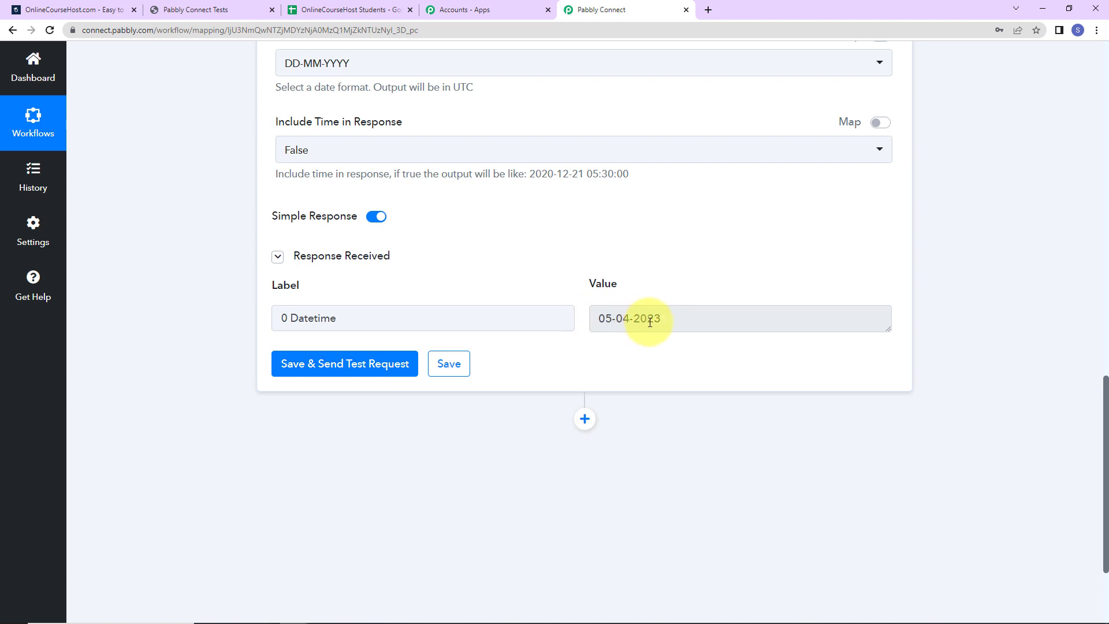
pyautogui.click(585, 419)
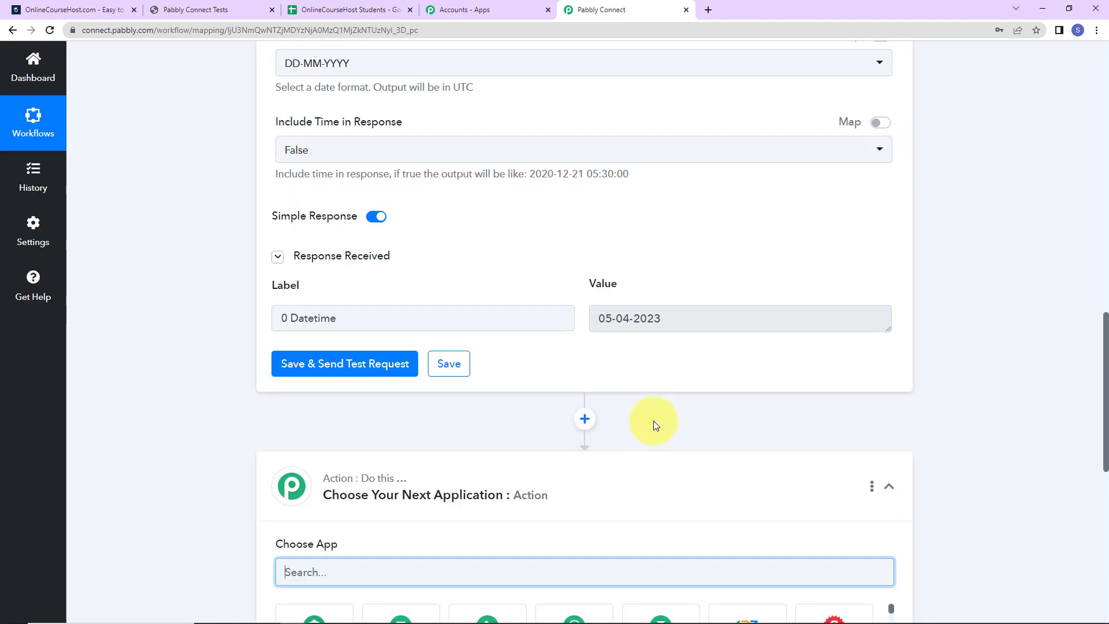
# Step: Choose Google Sheets with the Add New Row action for the third step
pyautogui.write('google')
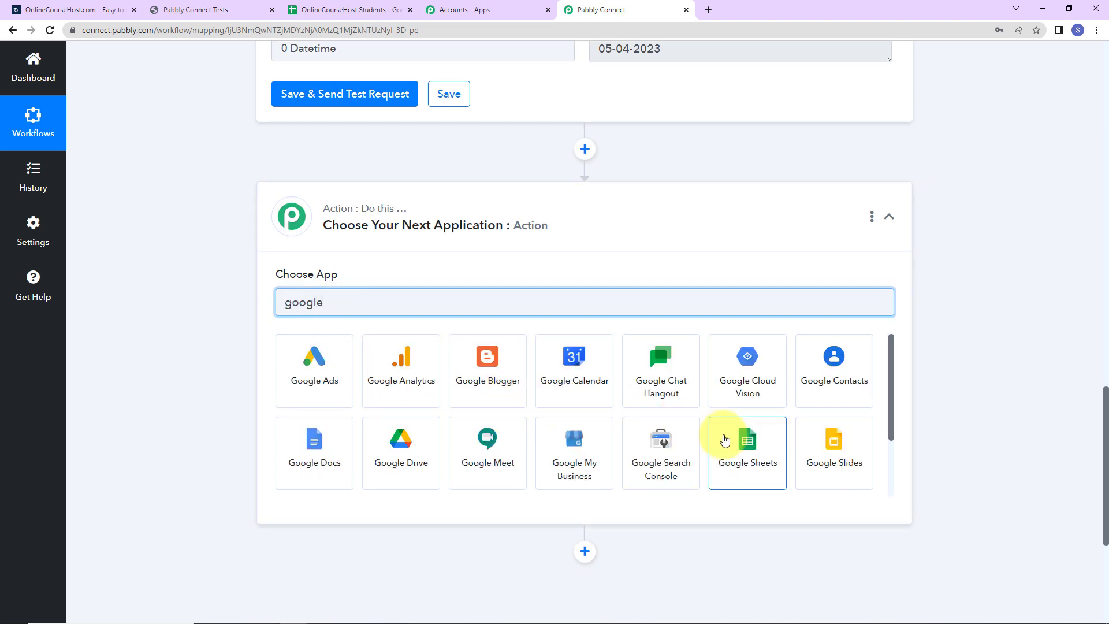
pyautogui.click(722, 438)
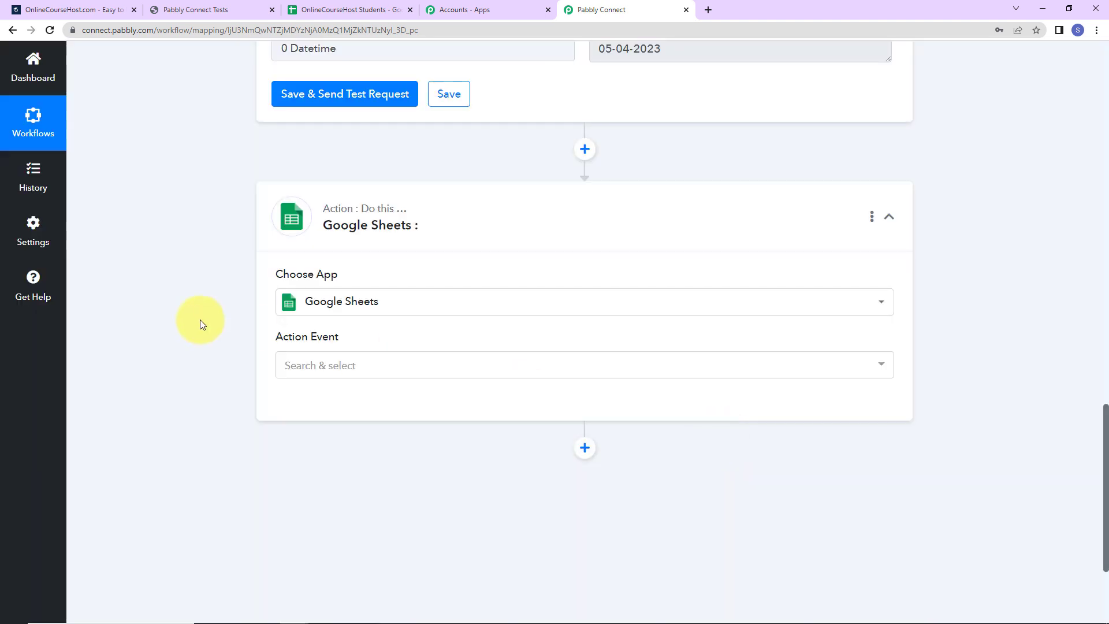
pyautogui.click(312, 370)
pyautogui.click(312, 139)
pyautogui.click(315, 404)
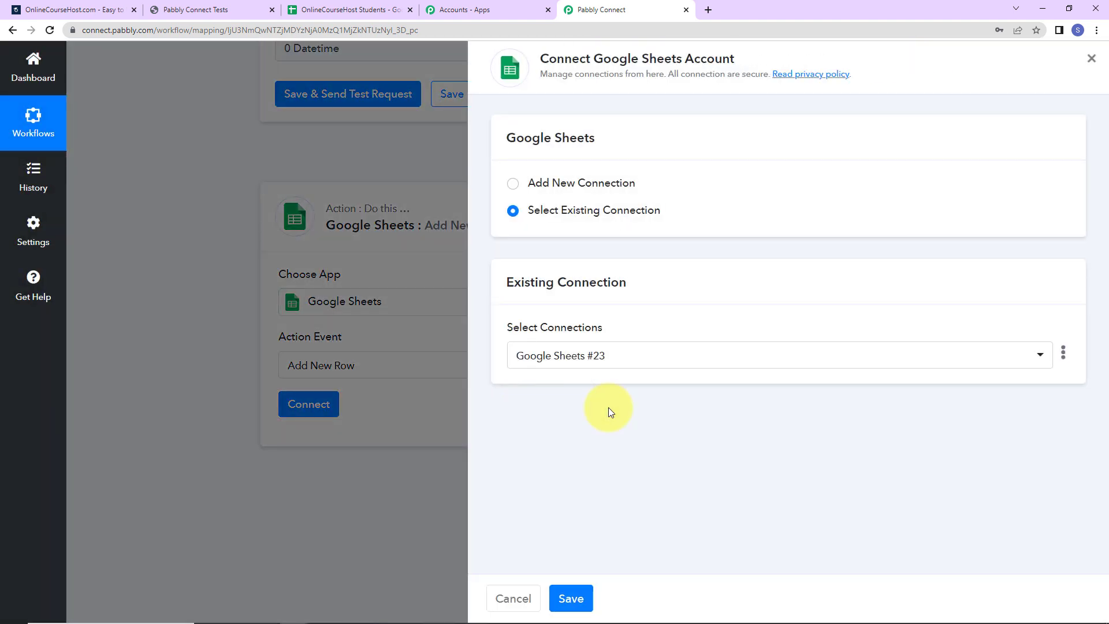
# Step: Add a new Google Sheets connection by signing in with Google and granting spreadsheet access
pyautogui.moveTo(594, 58); pyautogui.dragTo(777, 58)
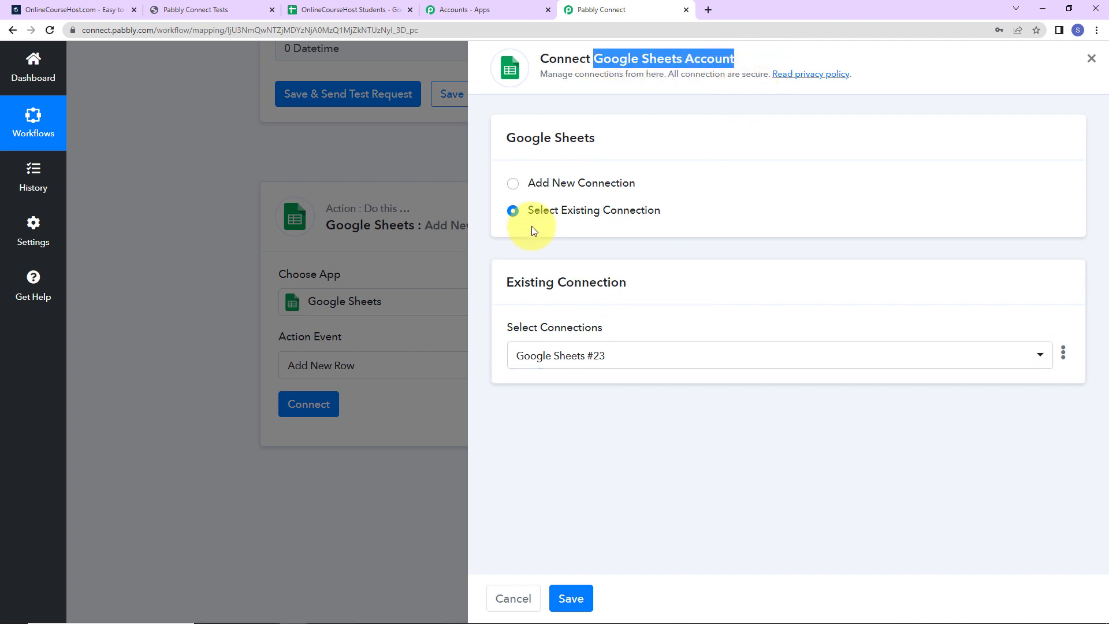
pyautogui.click(514, 184)
pyautogui.click(573, 342)
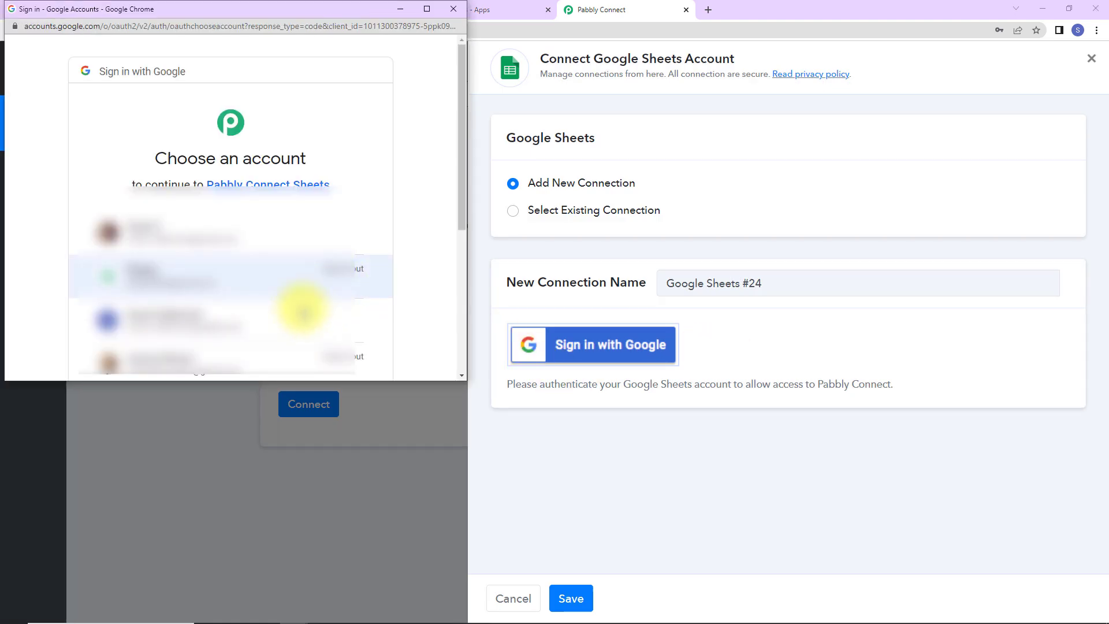
pyautogui.click(240, 321)
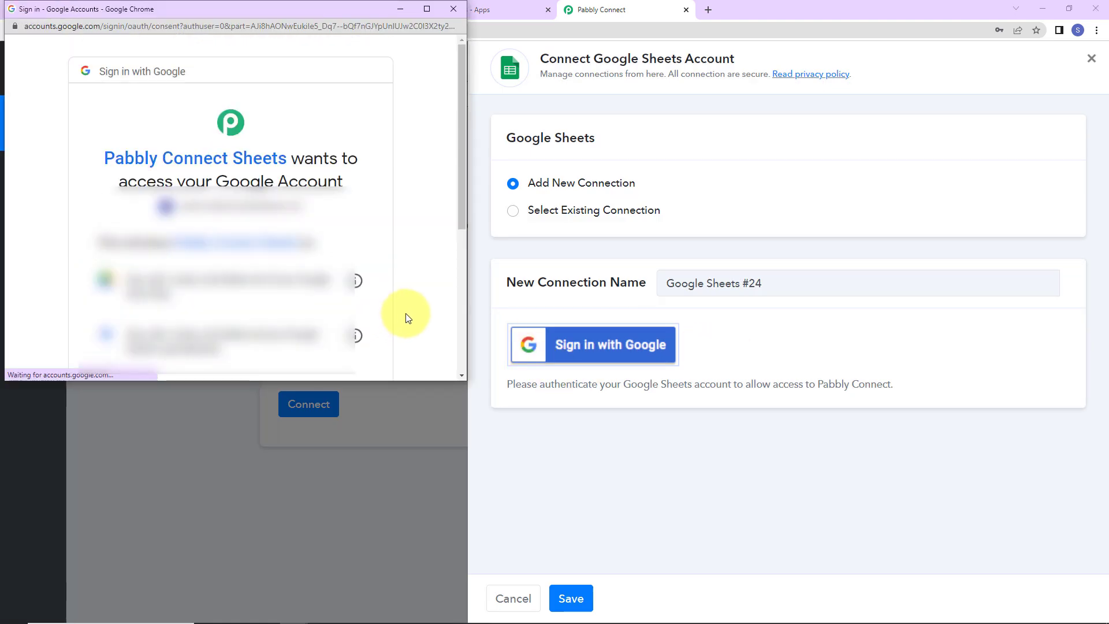
pyautogui.scroll(-5, 404, 314)
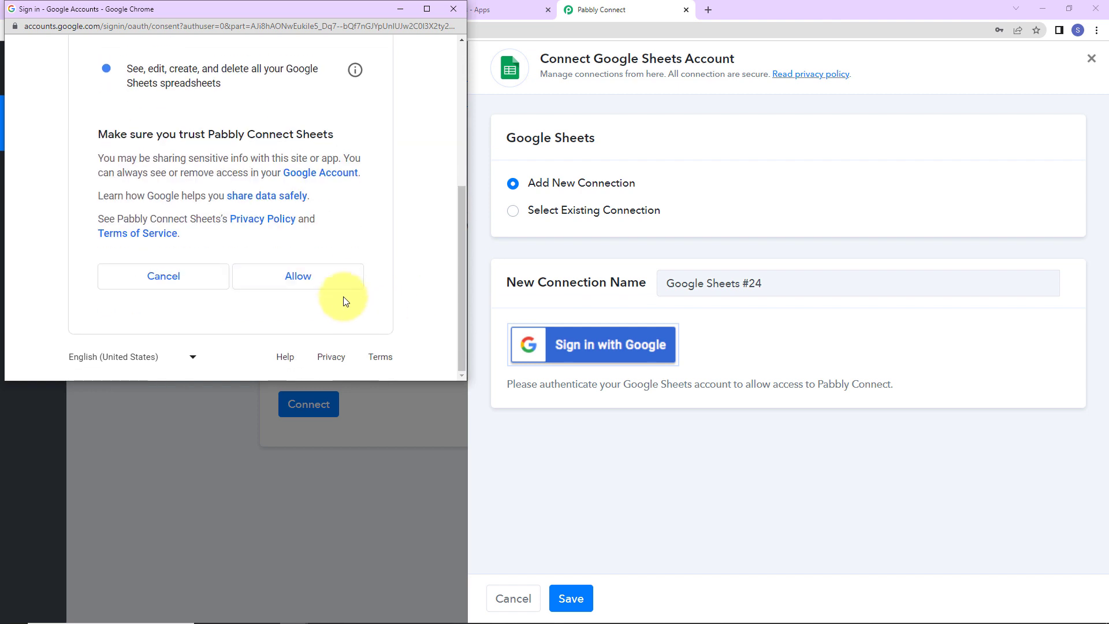
pyautogui.click(342, 285)
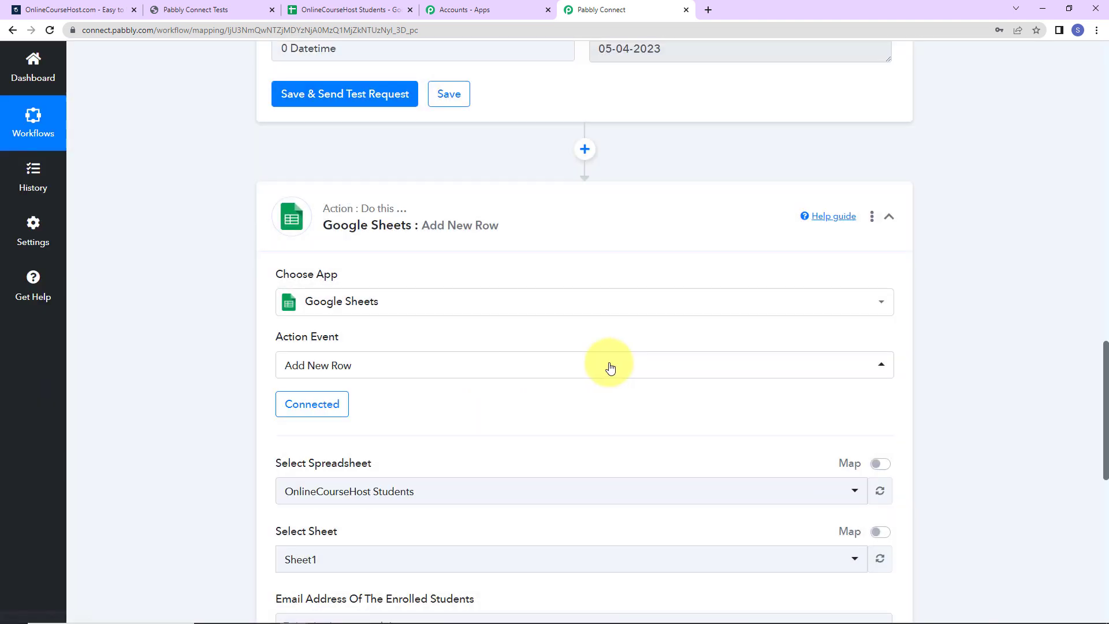
# Step: Select the OnlineCourseHost Students spreadsheet as the target, showing its Email and Date Of Enrollment fields
pyautogui.scroll(-7, 494, 384)
pyautogui.scroll(3, 434, 319)
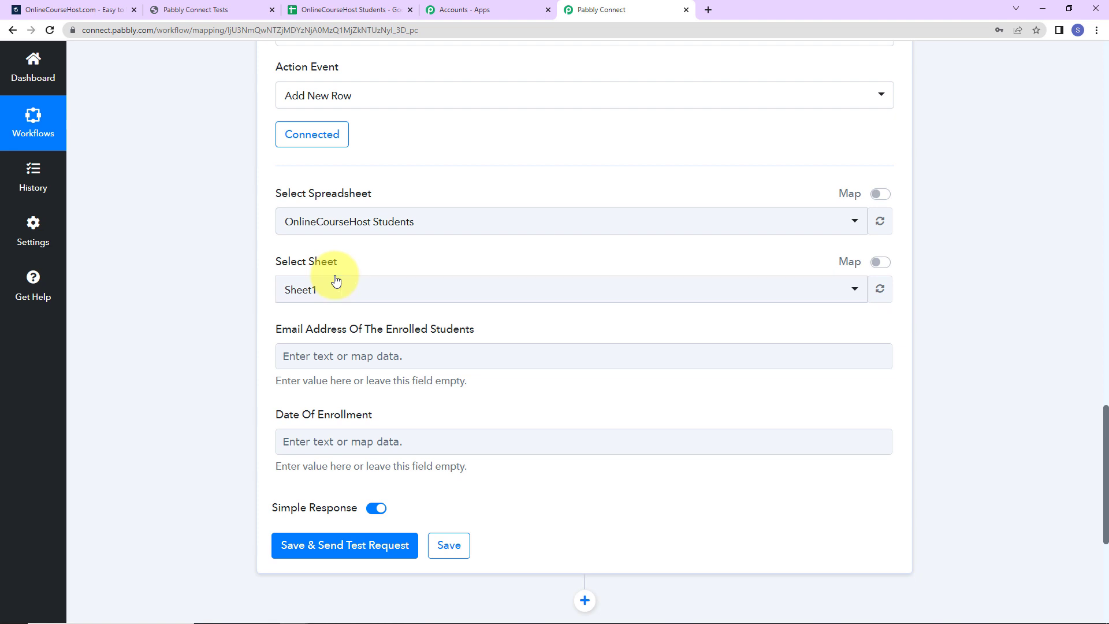
pyautogui.click(306, 11)
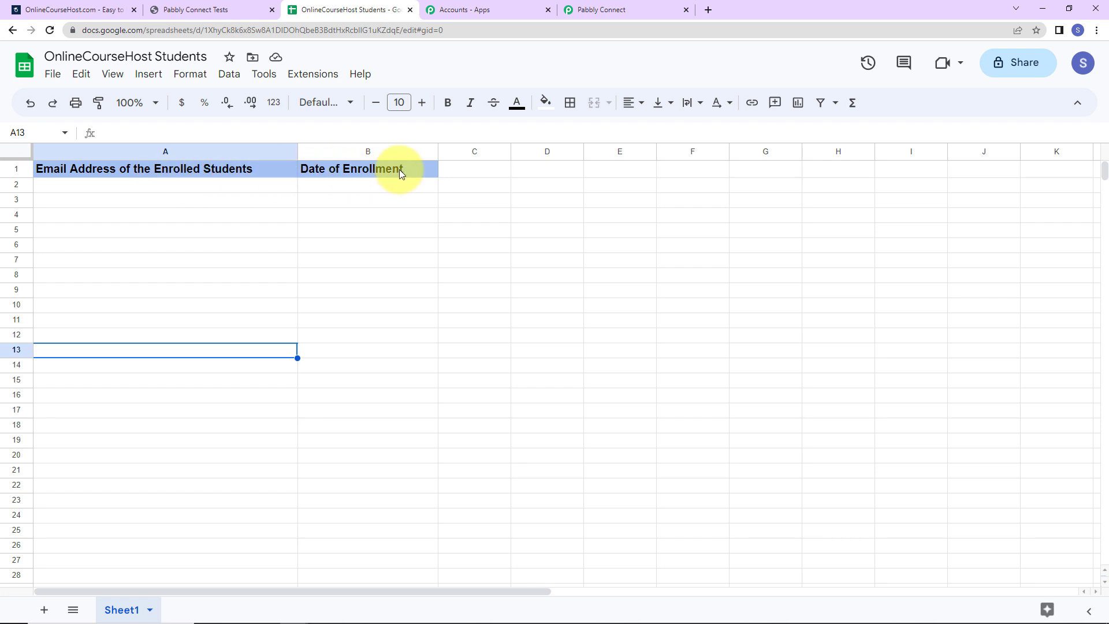
pyautogui.click(615, 9)
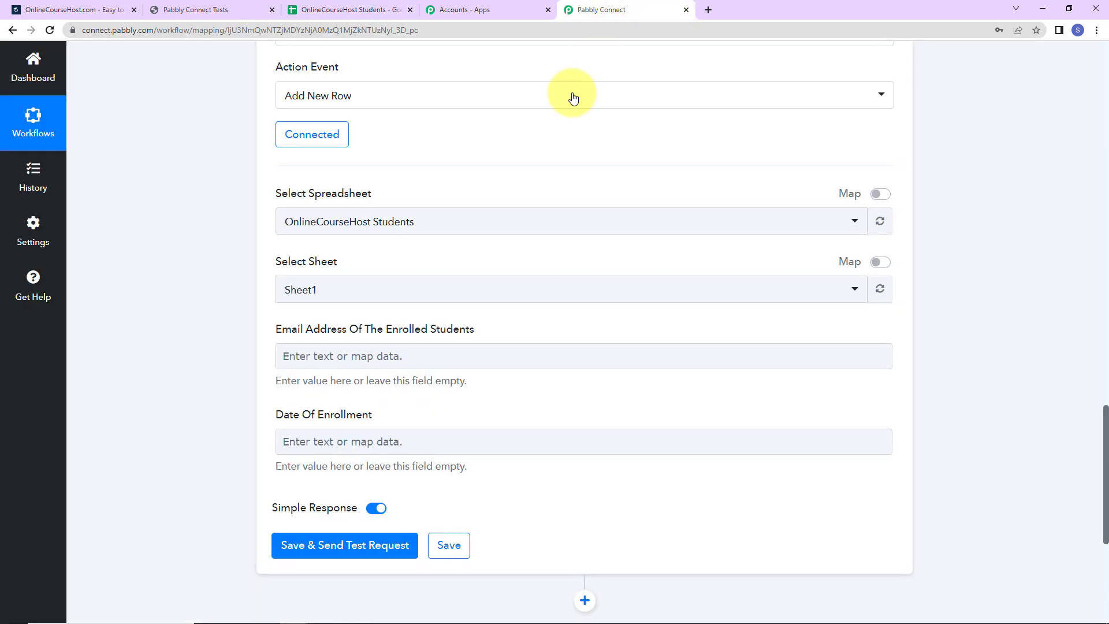
pyautogui.click(423, 227)
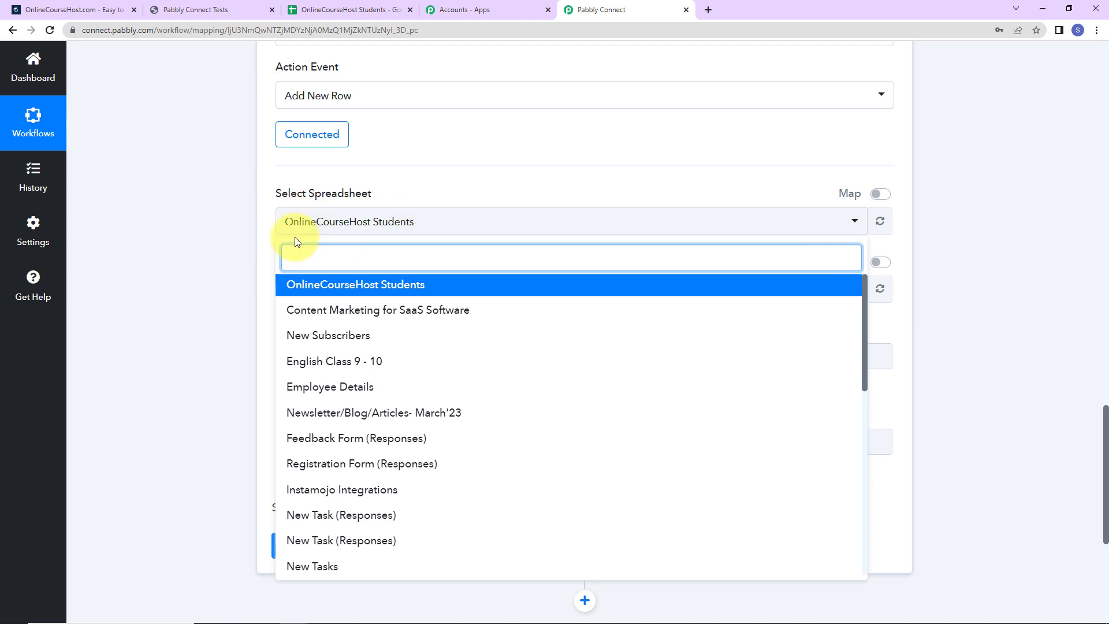
pyautogui.click(247, 224)
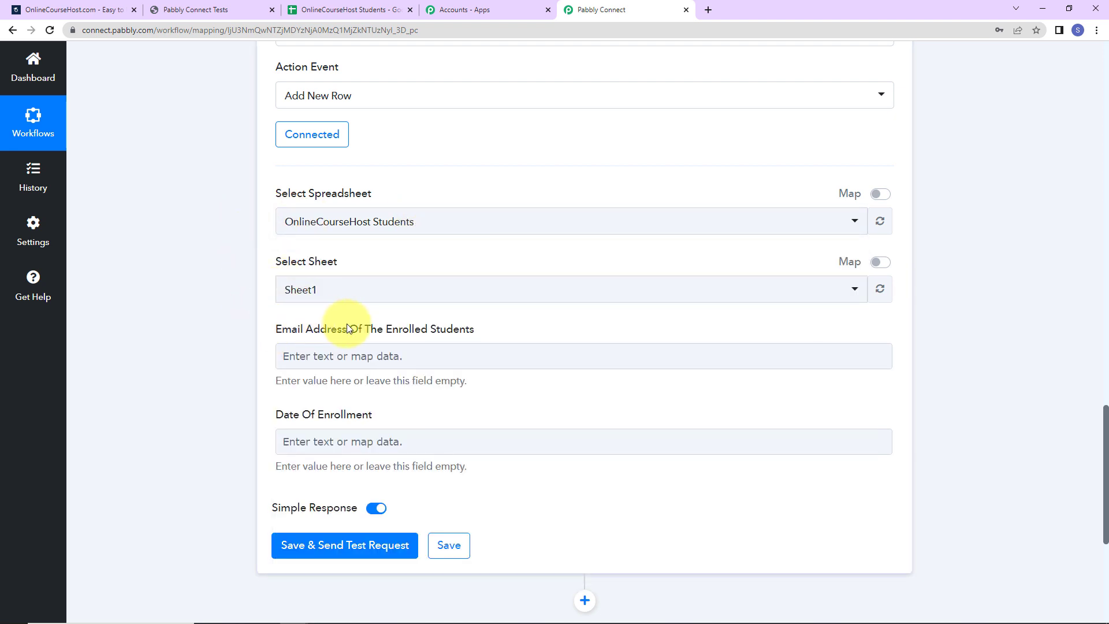
pyautogui.scroll(-2, 347, 328)
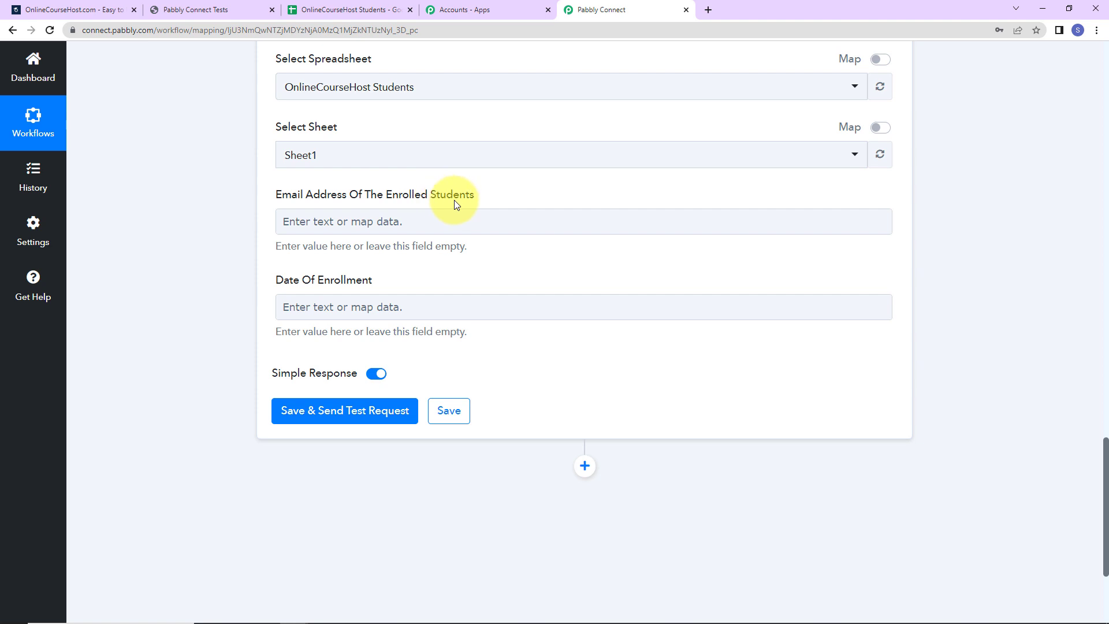
# Step: Map the New Student Account trigger's Email into the Email Address column
pyautogui.click(346, 222)
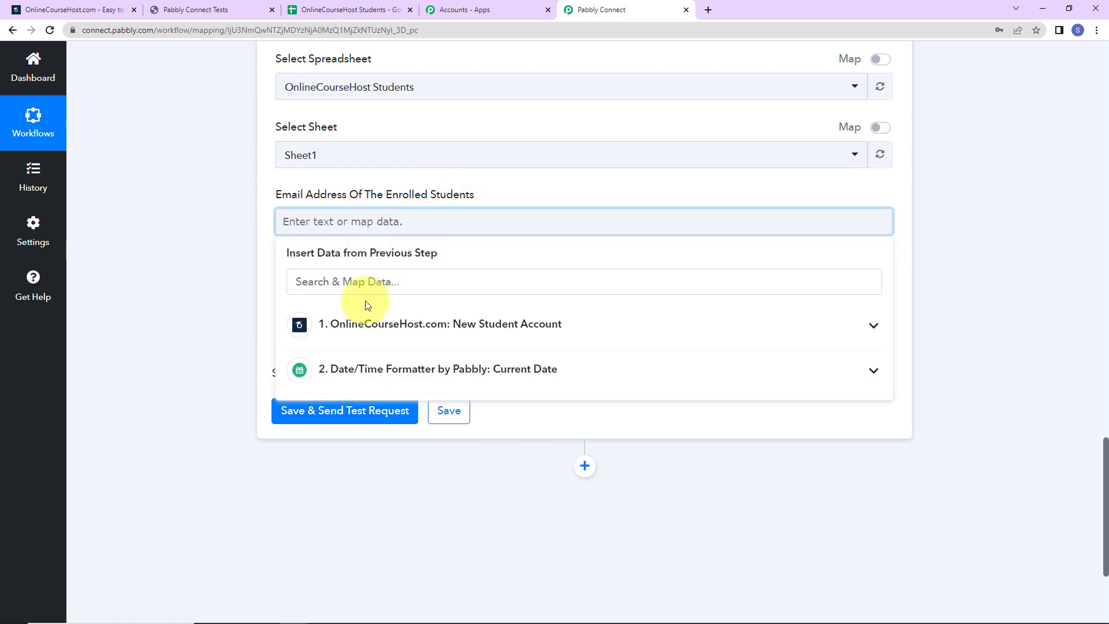
pyautogui.click(362, 337)
pyautogui.click(364, 363)
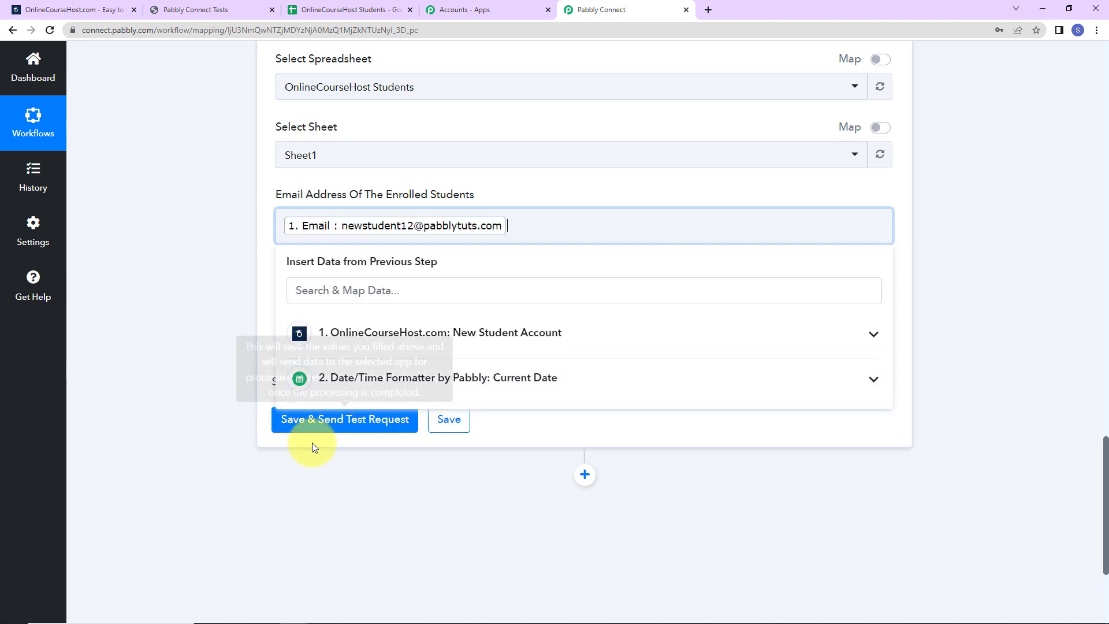
pyautogui.click(201, 331)
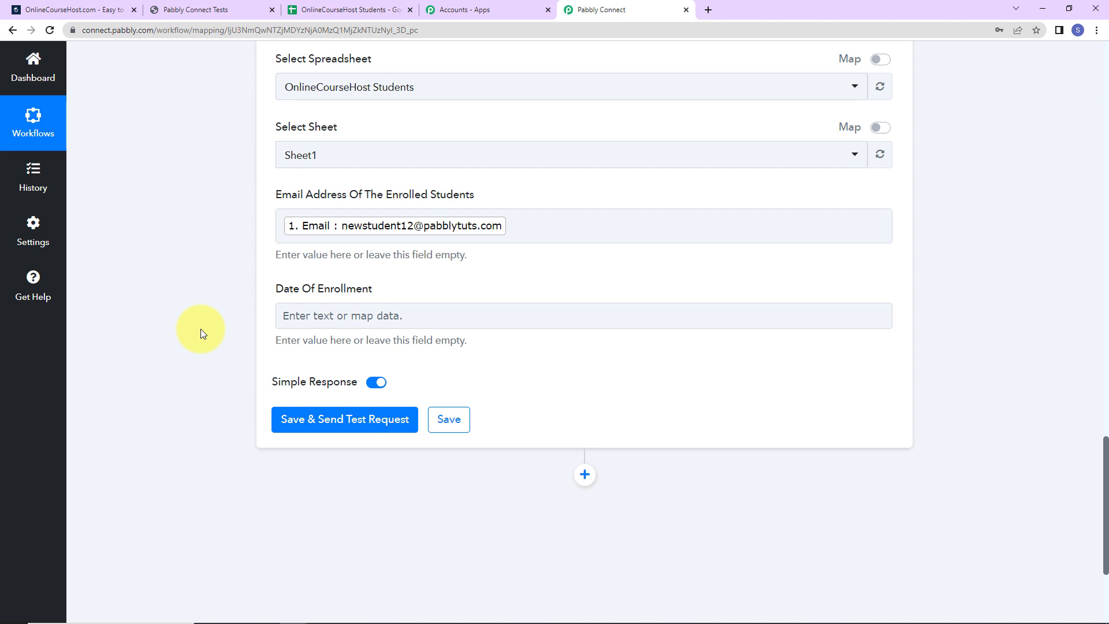
# Step: Map the Date/Time Formatter's Datetime into Date Of Enrollment and send a test row
pyautogui.click(321, 312)
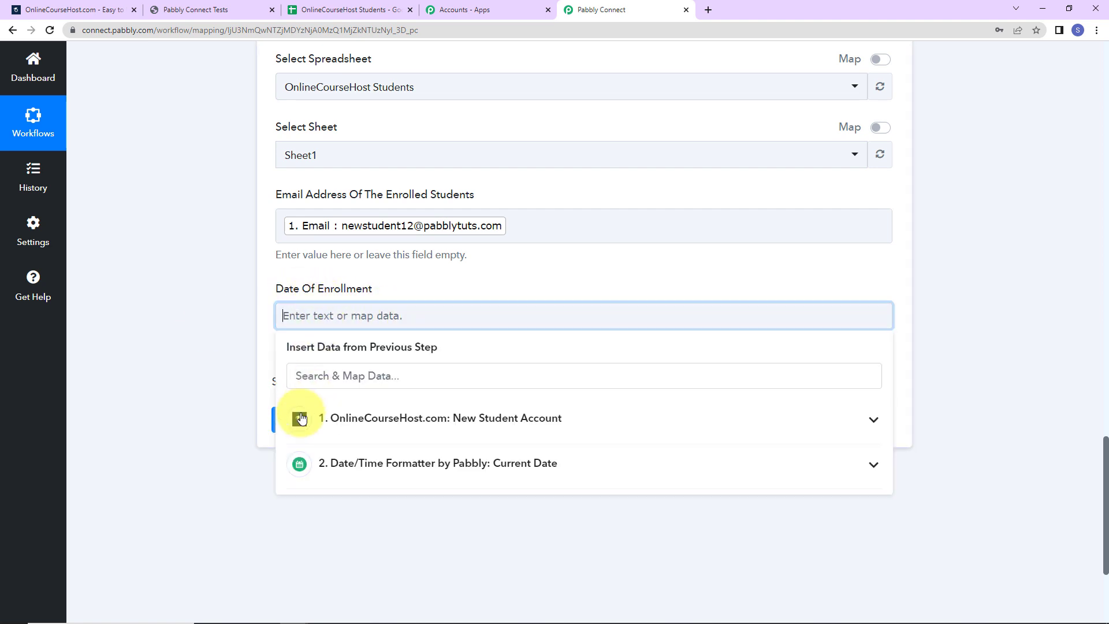
pyautogui.click(314, 464)
pyautogui.click(327, 501)
pyautogui.click(178, 371)
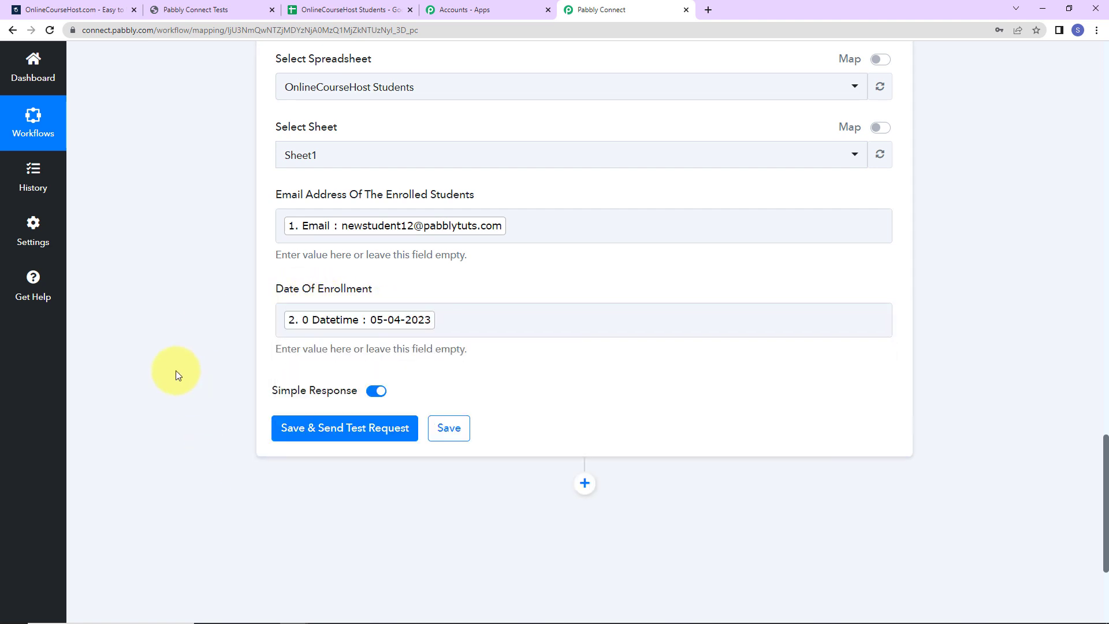
pyautogui.click(310, 431)
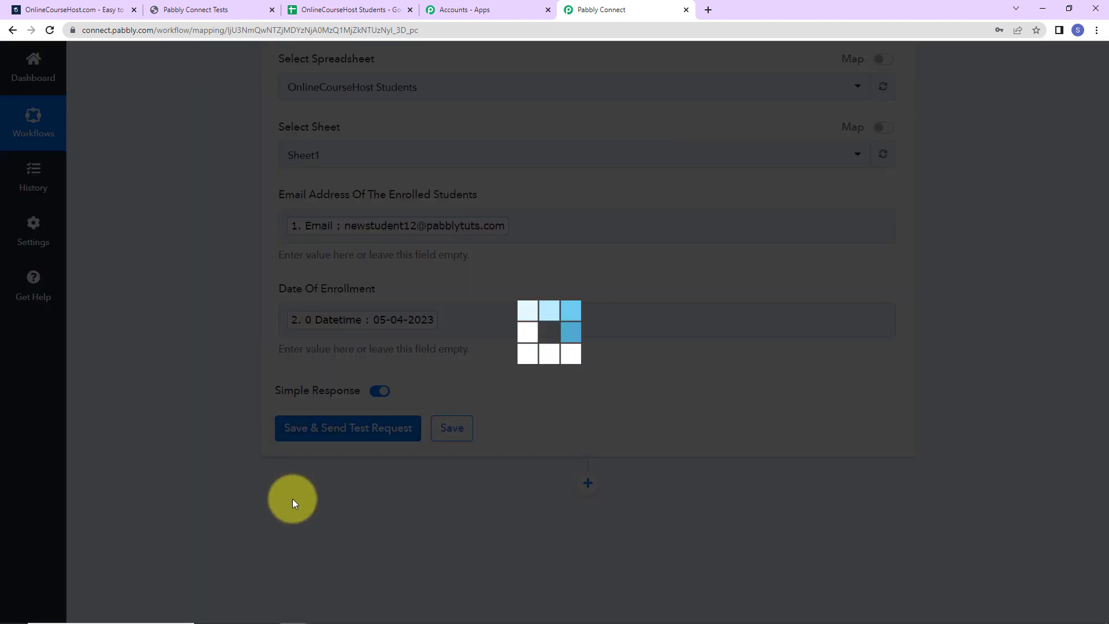
# Step: Confirm the test response added one row at Sheet1!A2:B2, then view the OnlineCourseHost Students spreadsheet
pyautogui.scroll(-5, 966, 408)
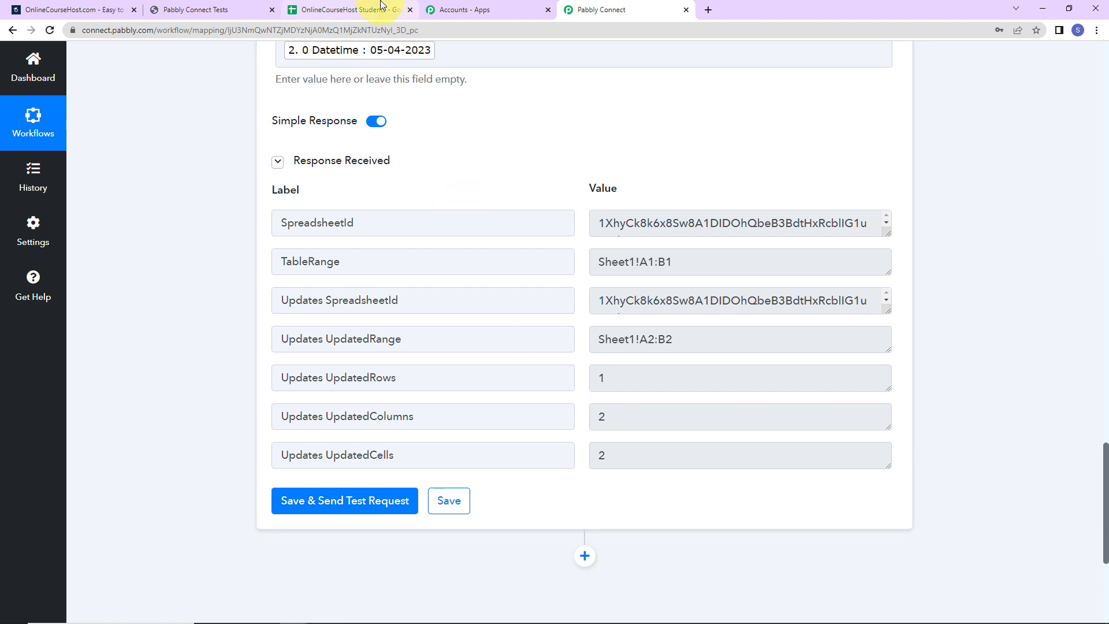
pyautogui.click(350, 10)
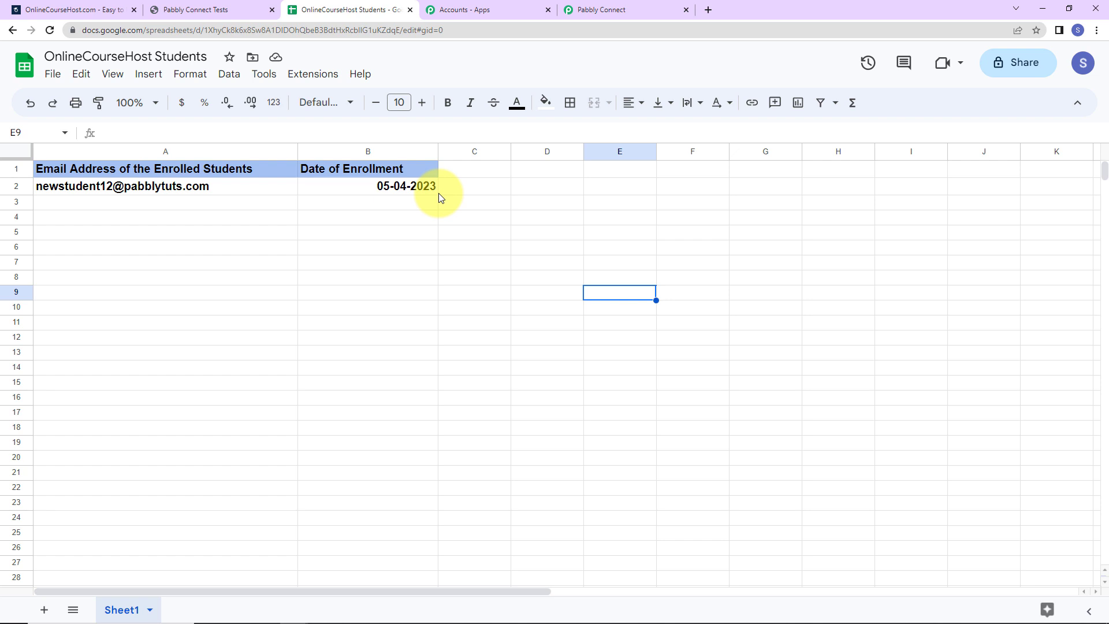
# Step: Log out of the student account in the incognito OnlineCourseHost.com window
pyautogui.hotkey('alt', 'Tab')
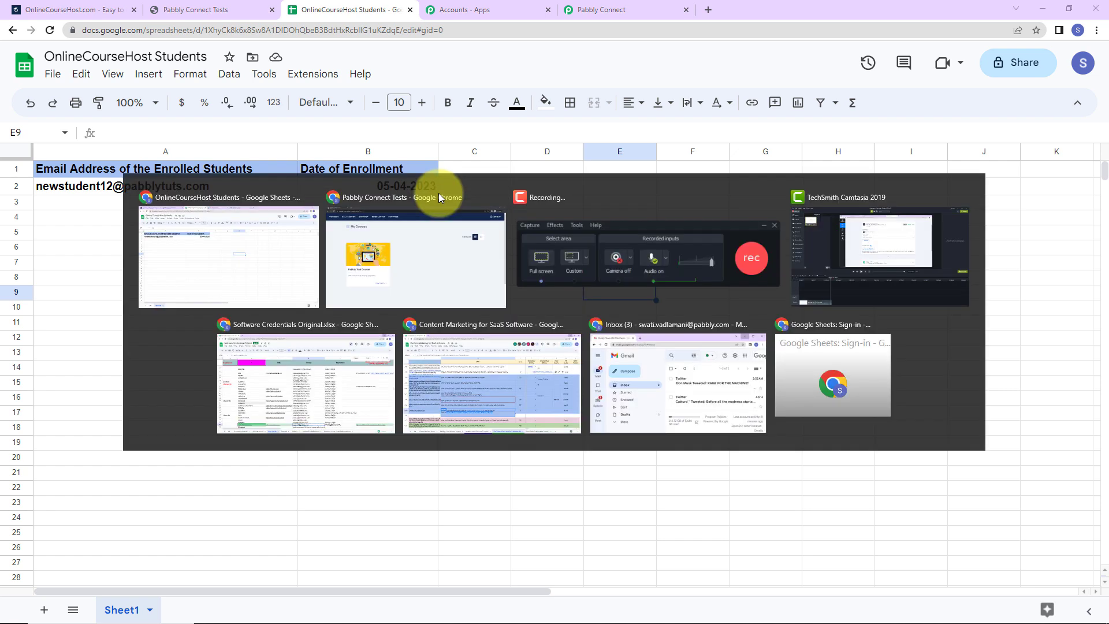
pyautogui.click(1062, 68)
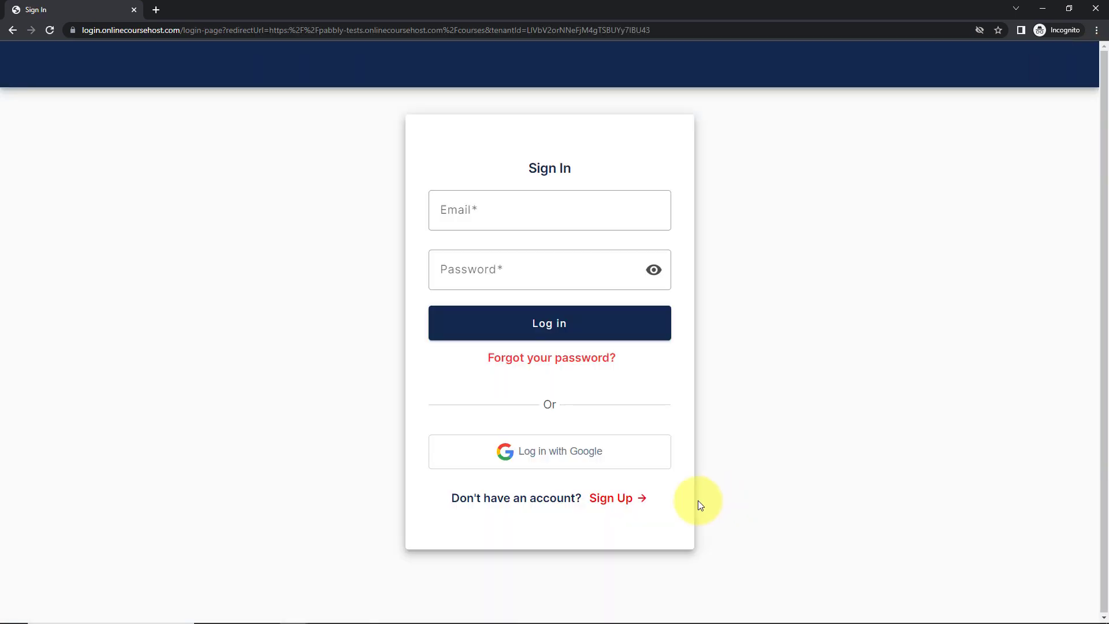
# Step: Sign up a second student with a new email and password, then check row 3 in Google Sheets
pyautogui.click(603, 500)
pyautogui.click(450, 203)
pyautogui.press('Tab')
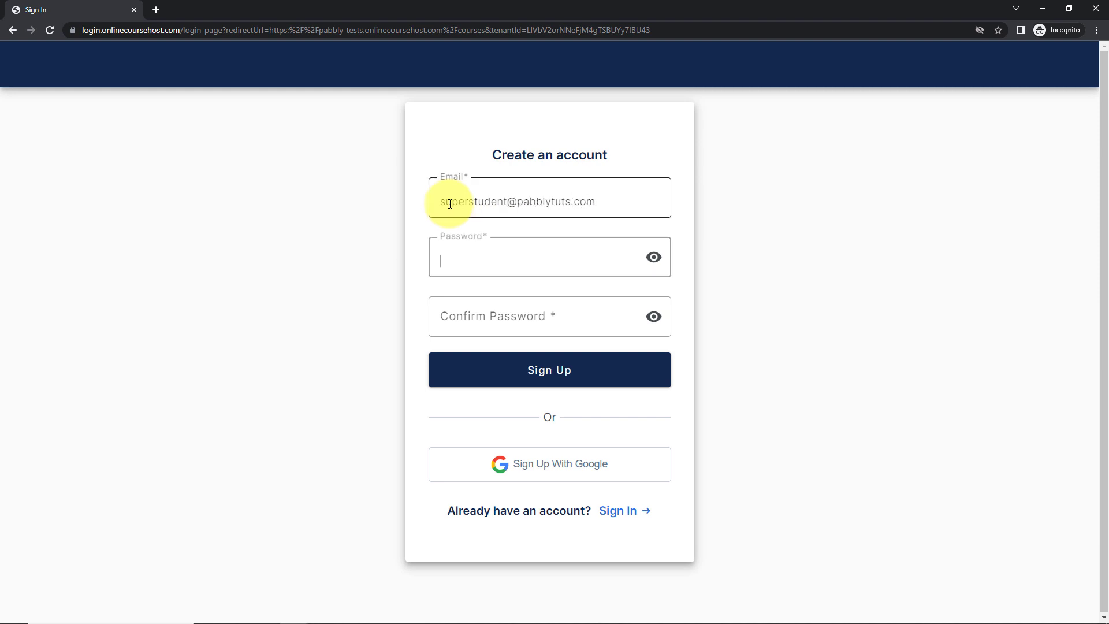
pyautogui.write('••••••••••••')
pyautogui.press('Tab')
pyautogui.write('••••••••••••')
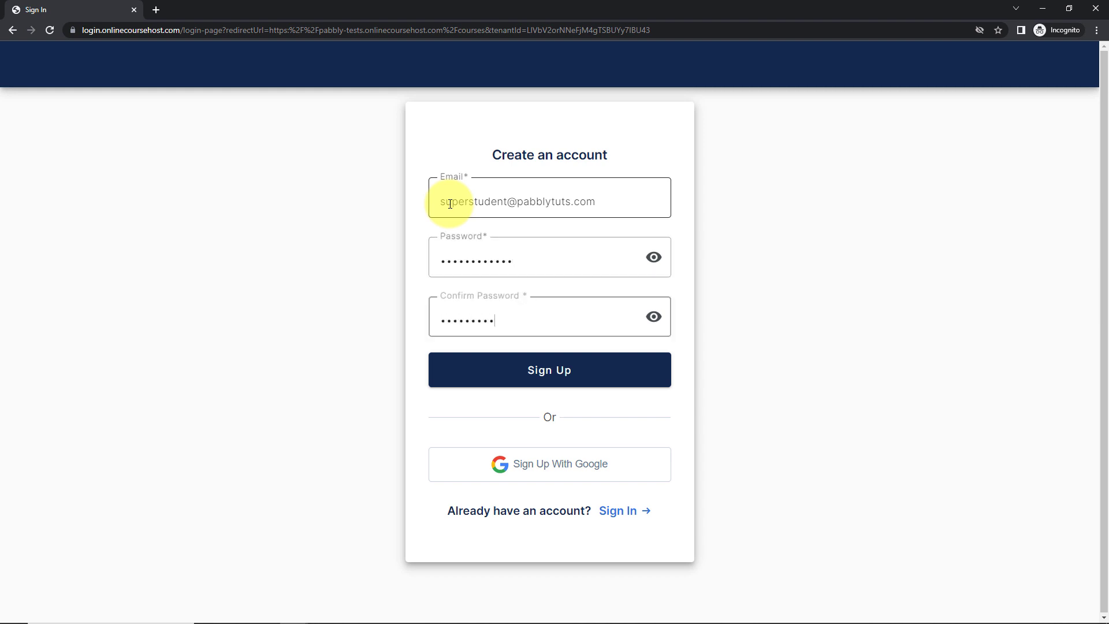
pyautogui.click(482, 376)
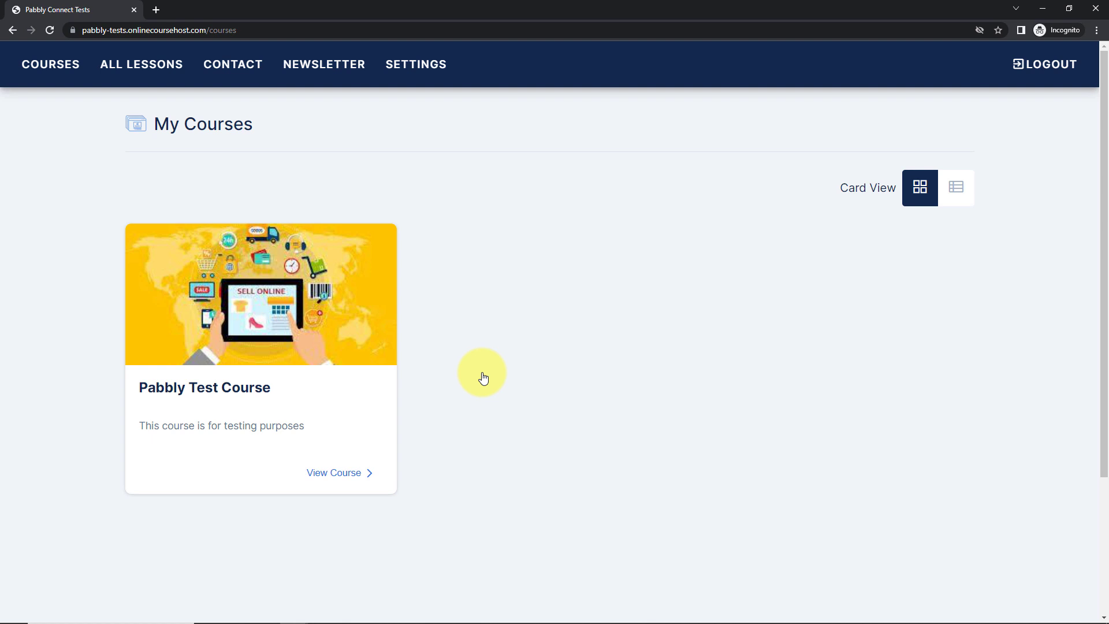
pyautogui.hotkey('alt', 'Tab')
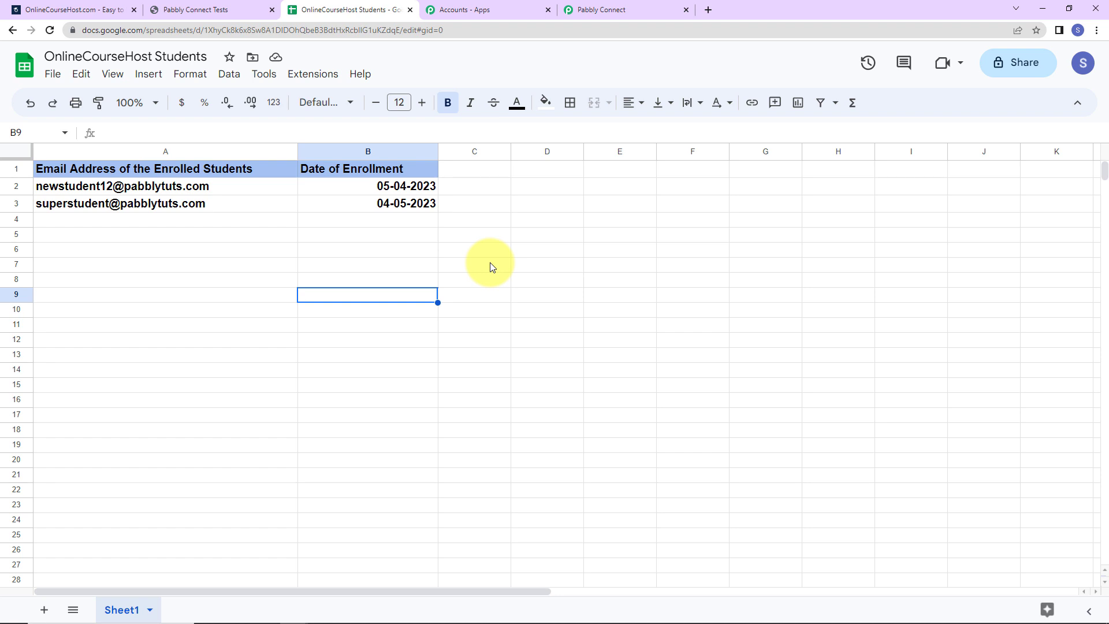
# Step: Return to the Pabbly Connect workflow showing the Add New Row response
pyautogui.click(605, 11)
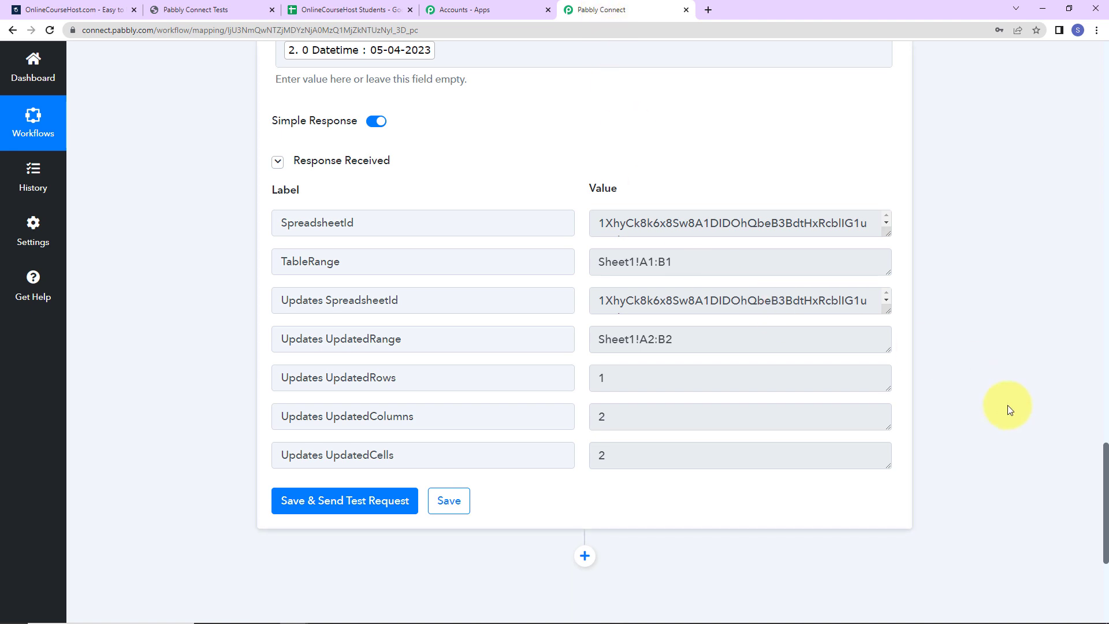
# Step: Collapse the OnlineCourseHost.com trigger, Date/Time Formatter and Google Sheets Add New Row steps
pyautogui.scroll(1, 1100, 420)
pyautogui.moveTo(1100, 420); pyautogui.dragTo(1096, 74)
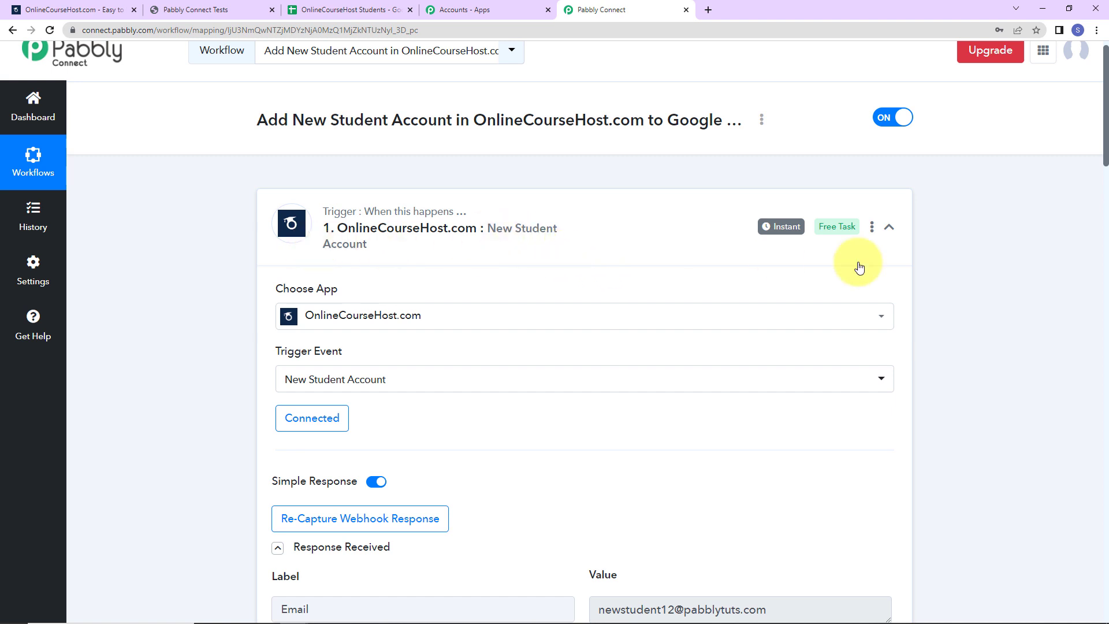
pyautogui.click(889, 226)
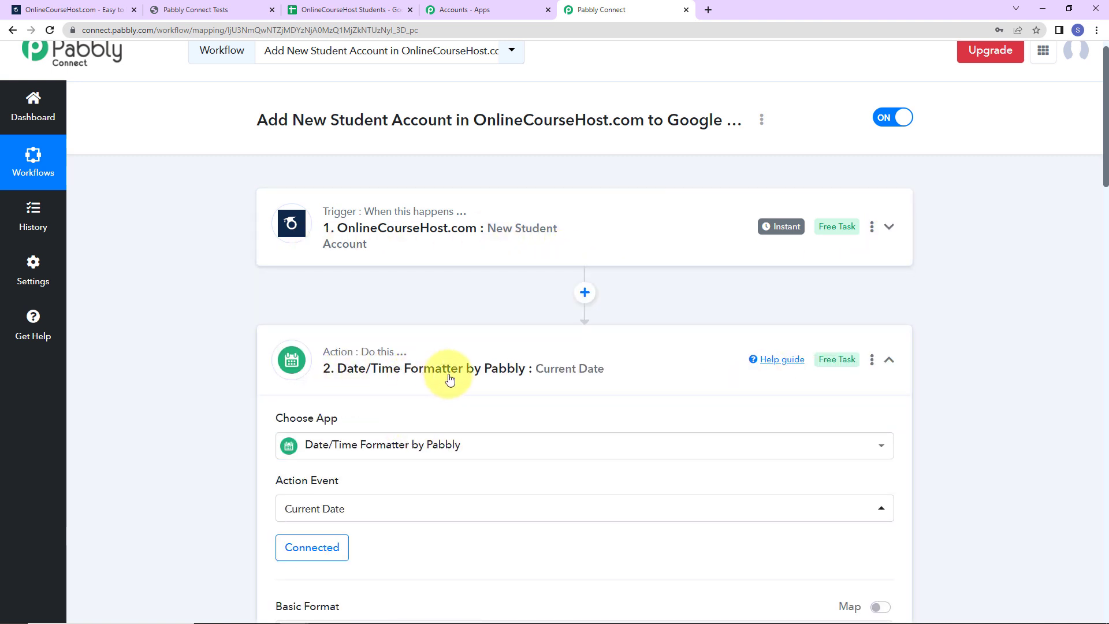
pyautogui.click(889, 361)
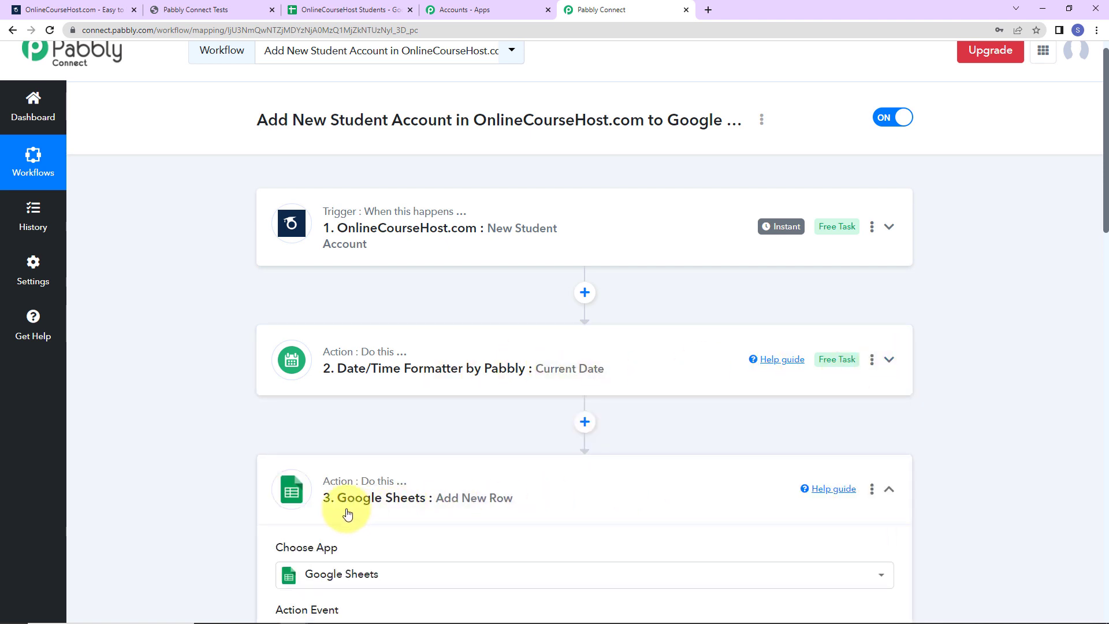
pyautogui.click(890, 490)
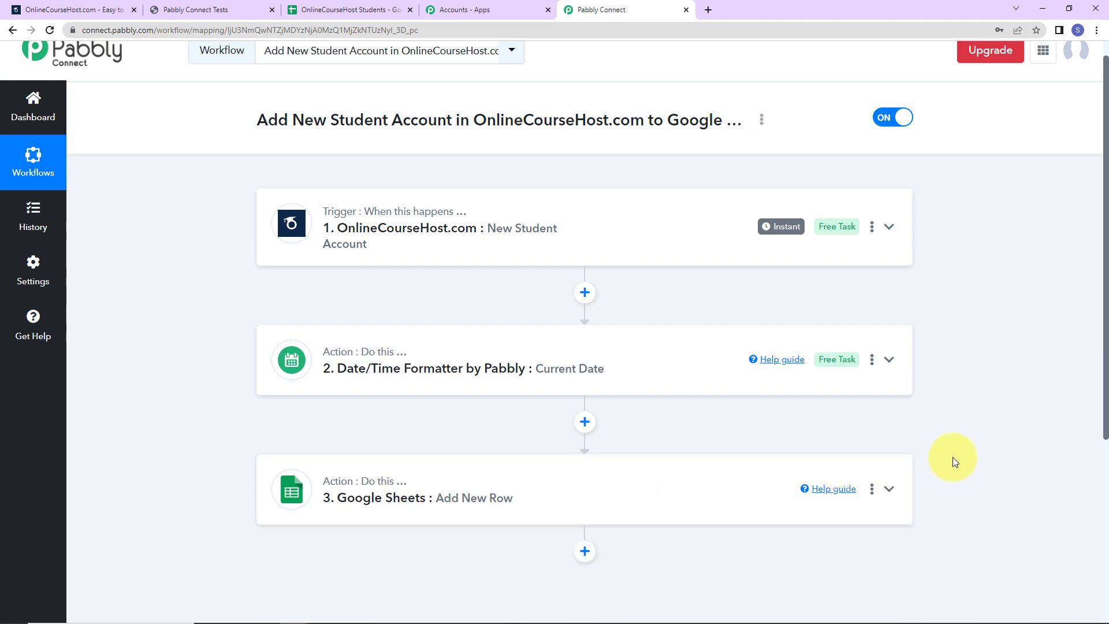